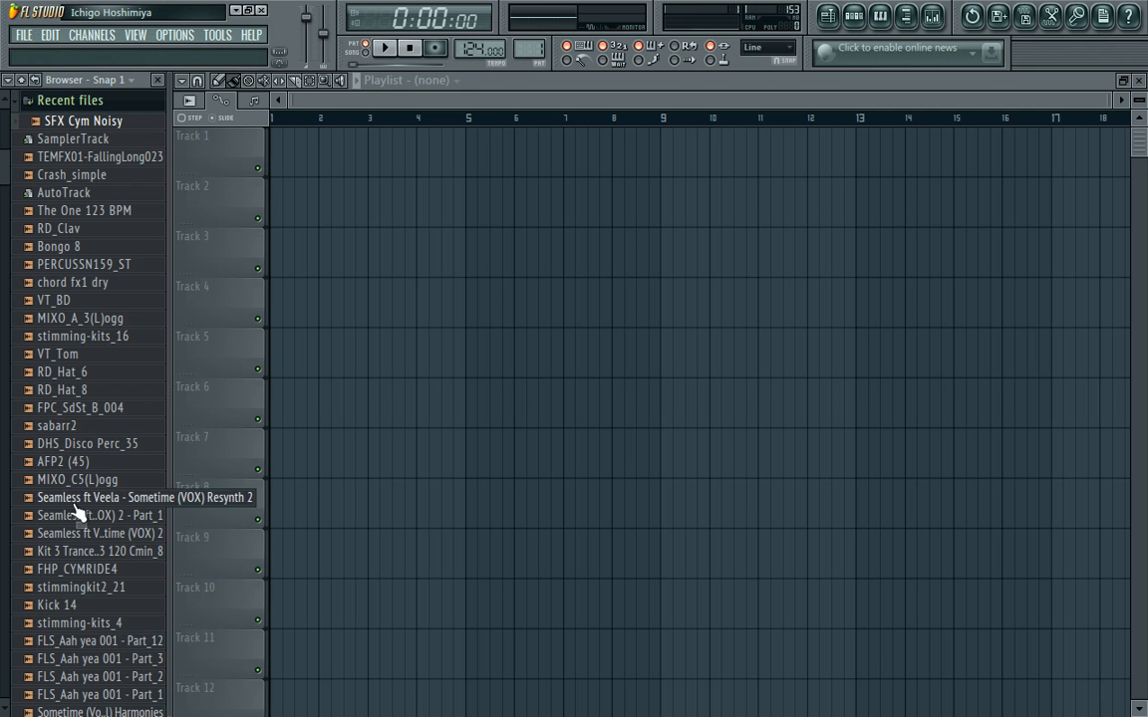
Find the VT_BD kick sample among the recent files and open it in a new channel.
{"action": "left_click", "coordinate": [68, 608]}
{"action": "right_click", "coordinate": [72, 606]}
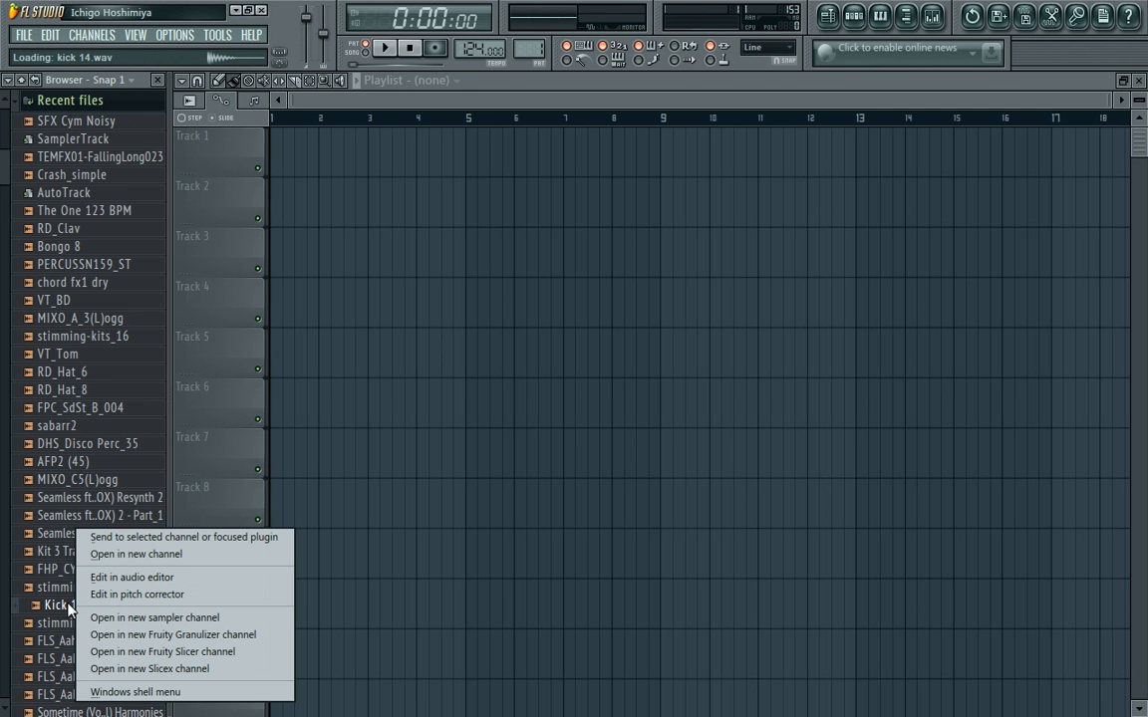
{"action": "left_click_drag", "start_coordinate": [2, 162], "coordinate": [2, 197]}
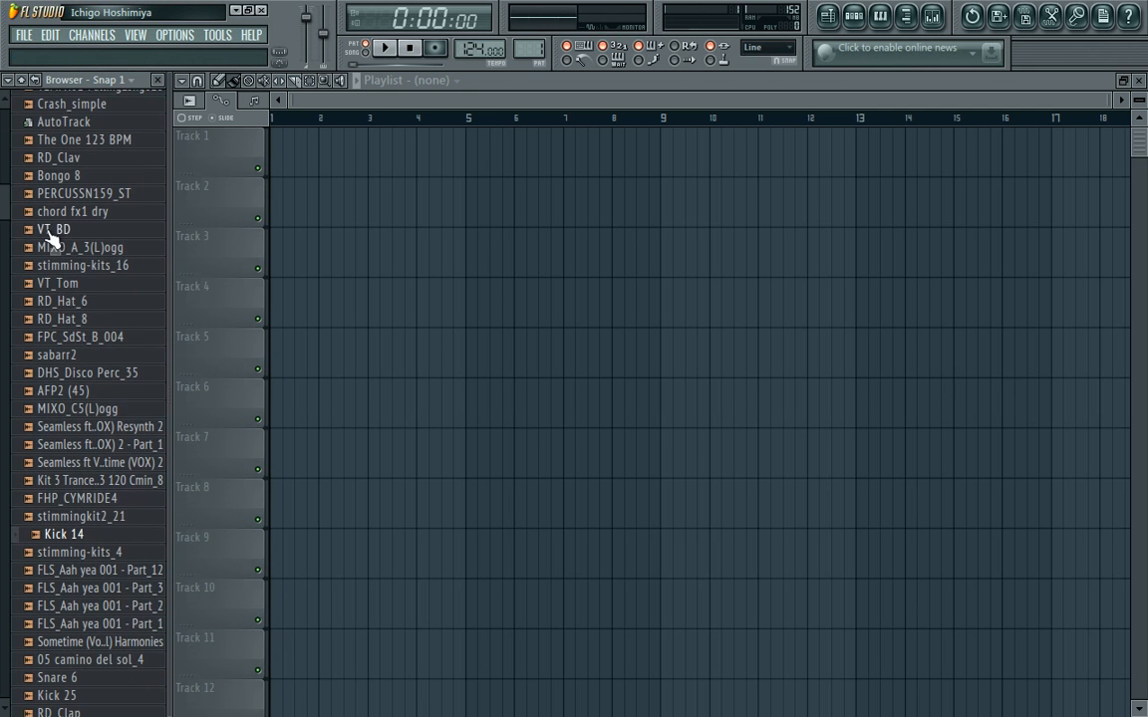
{"action": "right_click", "coordinate": [48, 228]}
{"action": "left_click", "coordinate": [88, 248]}
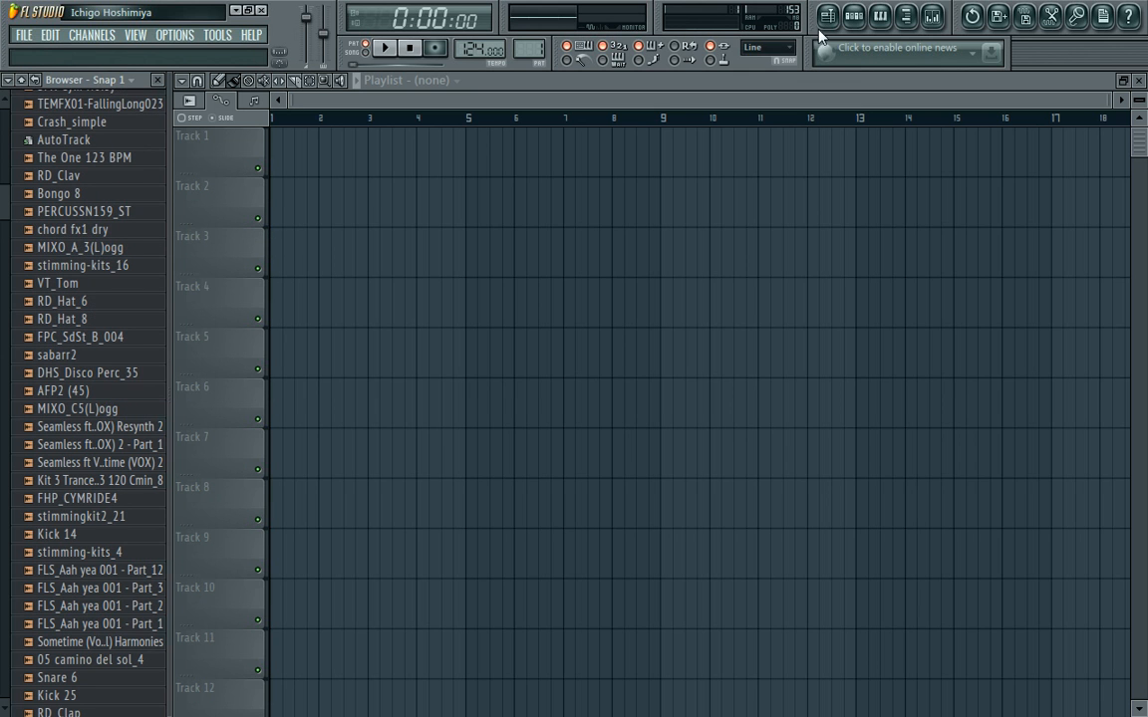
Program VT_BD kick hits on steps 1, 5, 9 and 13 of Pattern 1.
{"action": "left_click", "coordinate": [854, 15]}
{"action": "left_click", "coordinate": [526, 156]}
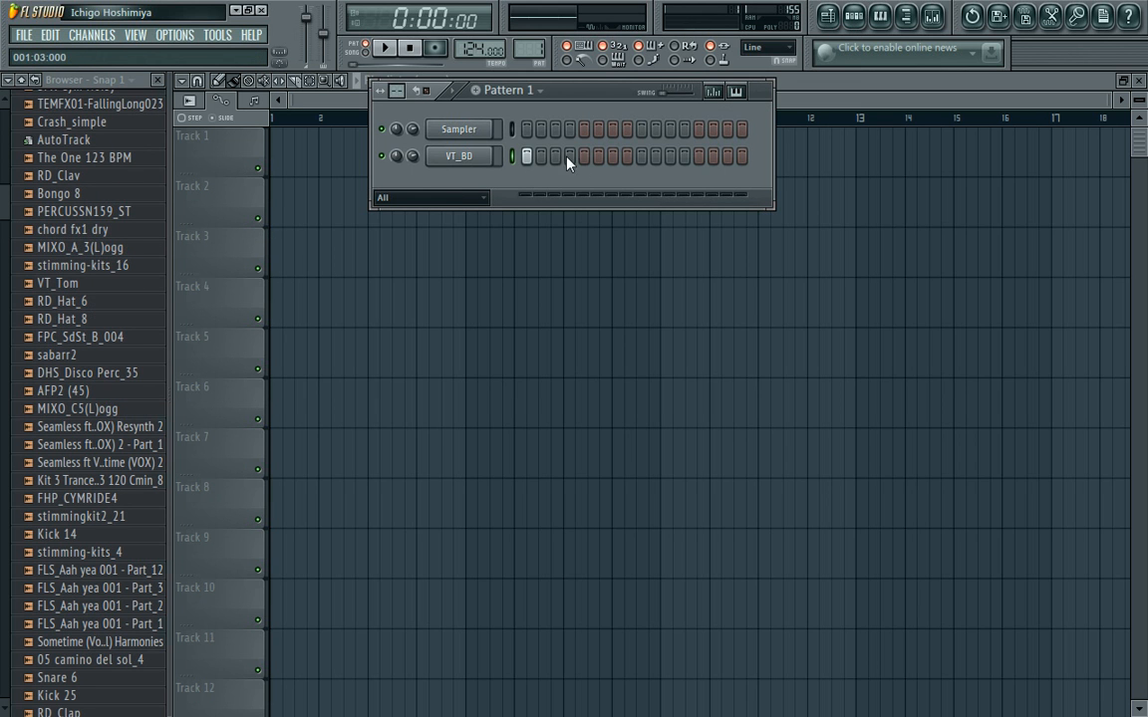
{"action": "left_click", "coordinate": [701, 166]}
Close the file browser and load Edison into the first effect slot of the Master mixer track.
{"action": "left_click", "coordinate": [157, 80]}
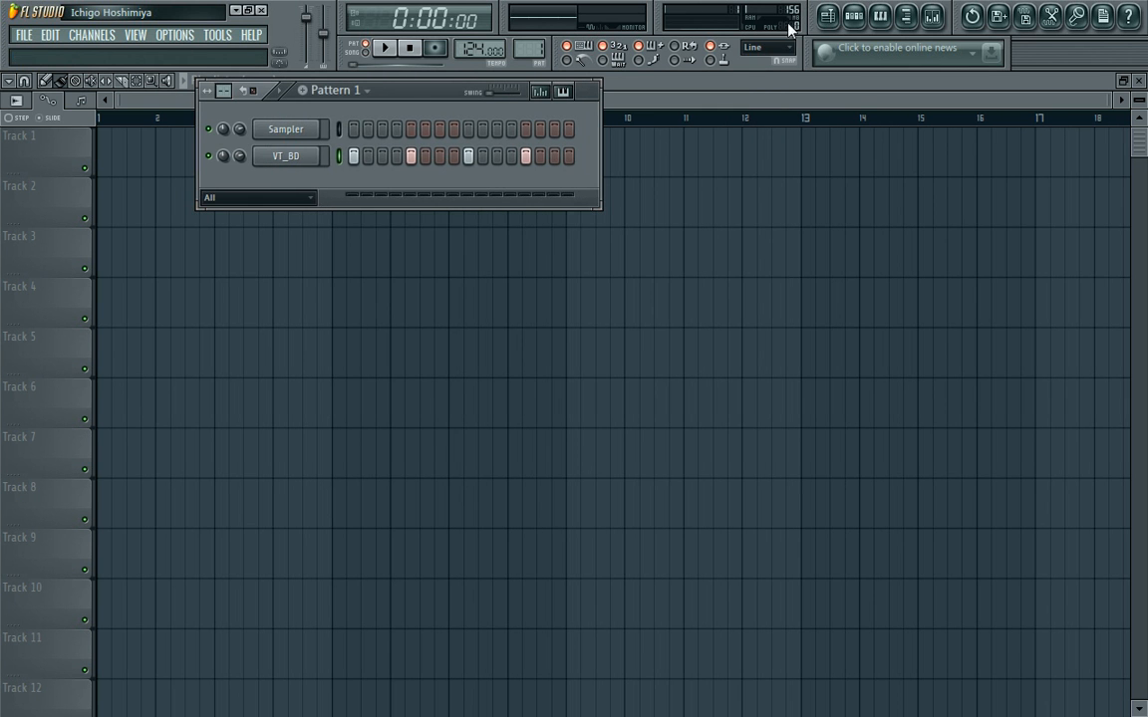
{"action": "left_click_drag", "start_coordinate": [443, 94], "coordinate": [345, 127]}
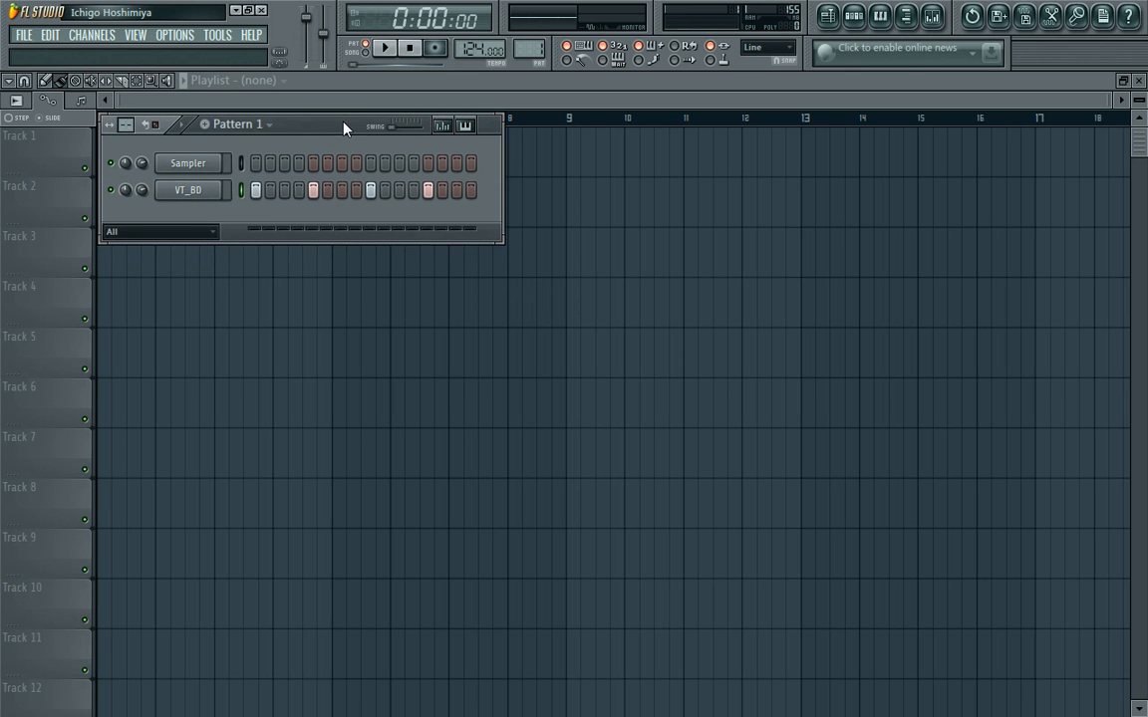
{"action": "left_click", "coordinate": [941, 27]}
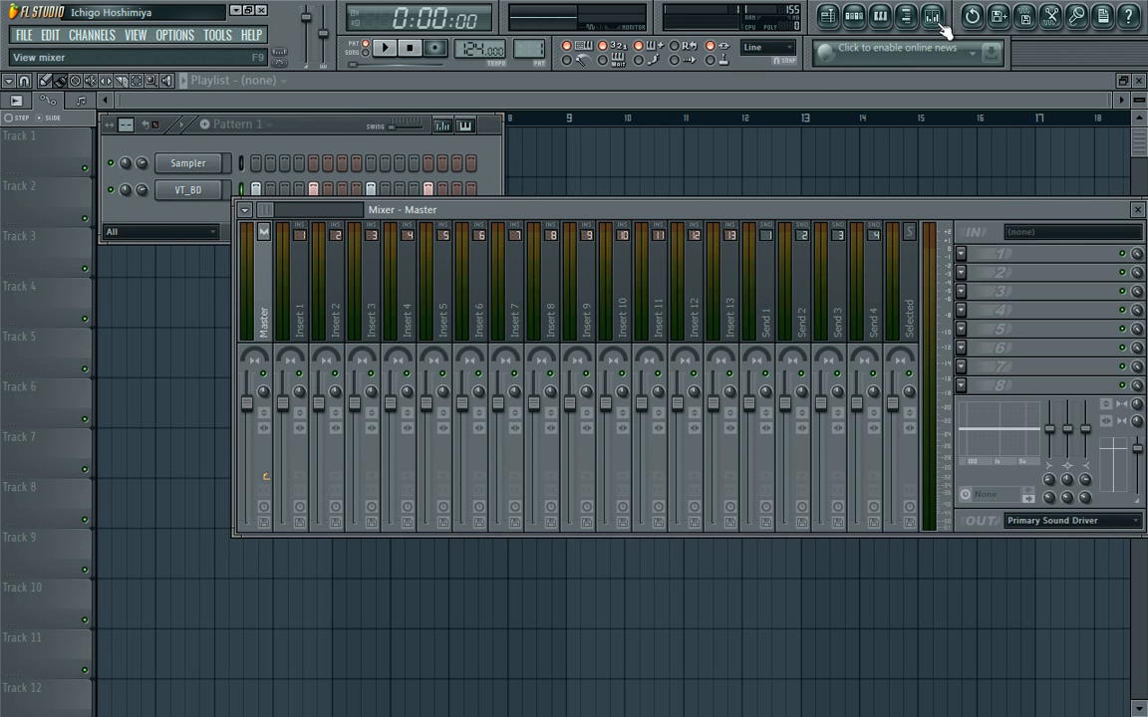
{"action": "left_click", "coordinate": [961, 261]}
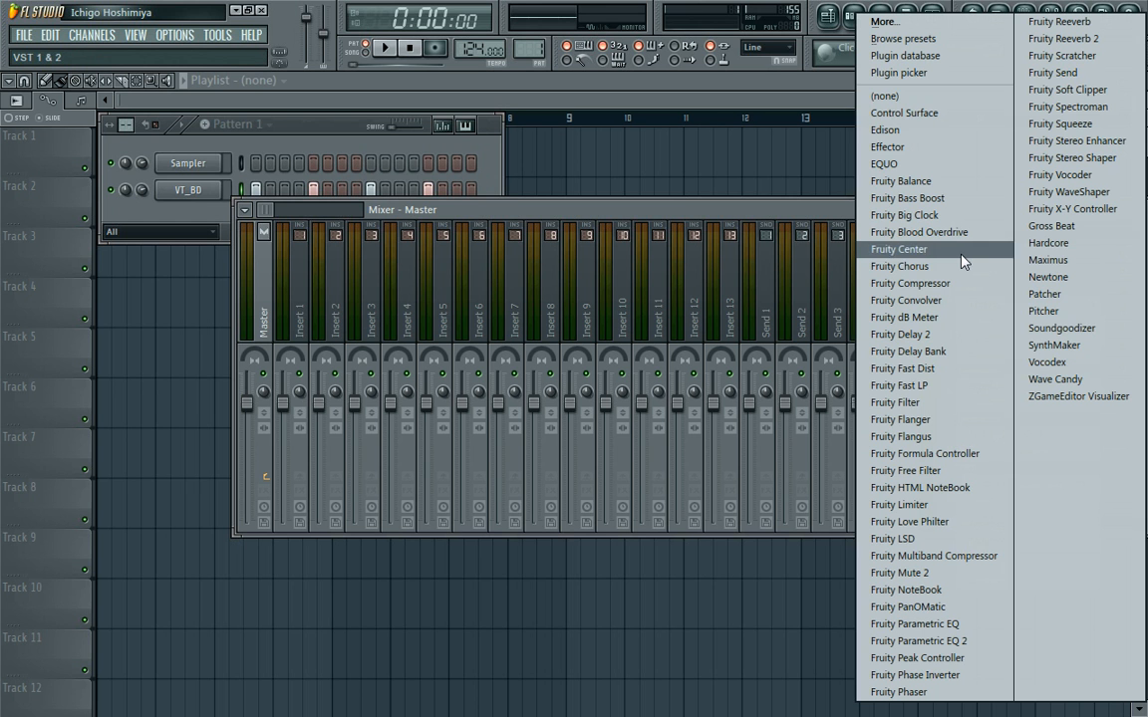
{"action": "left_click", "coordinate": [905, 126]}
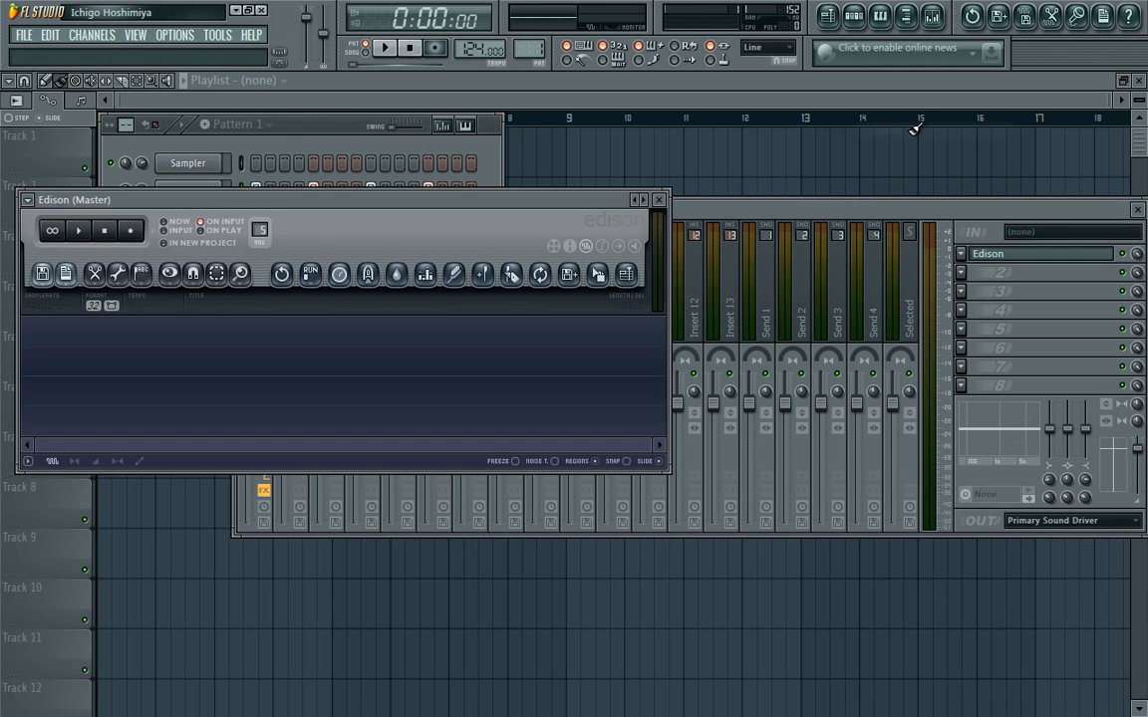
{"action": "left_click", "coordinate": [306, 139]}
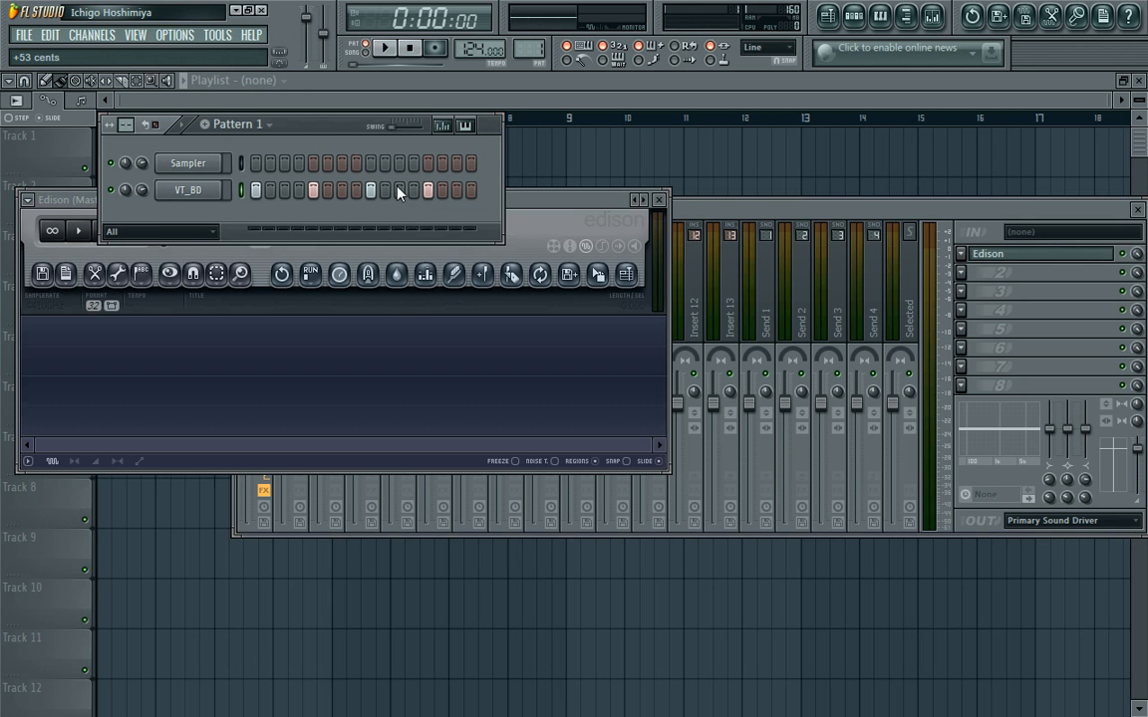
{"action": "left_click", "coordinate": [838, 210]}
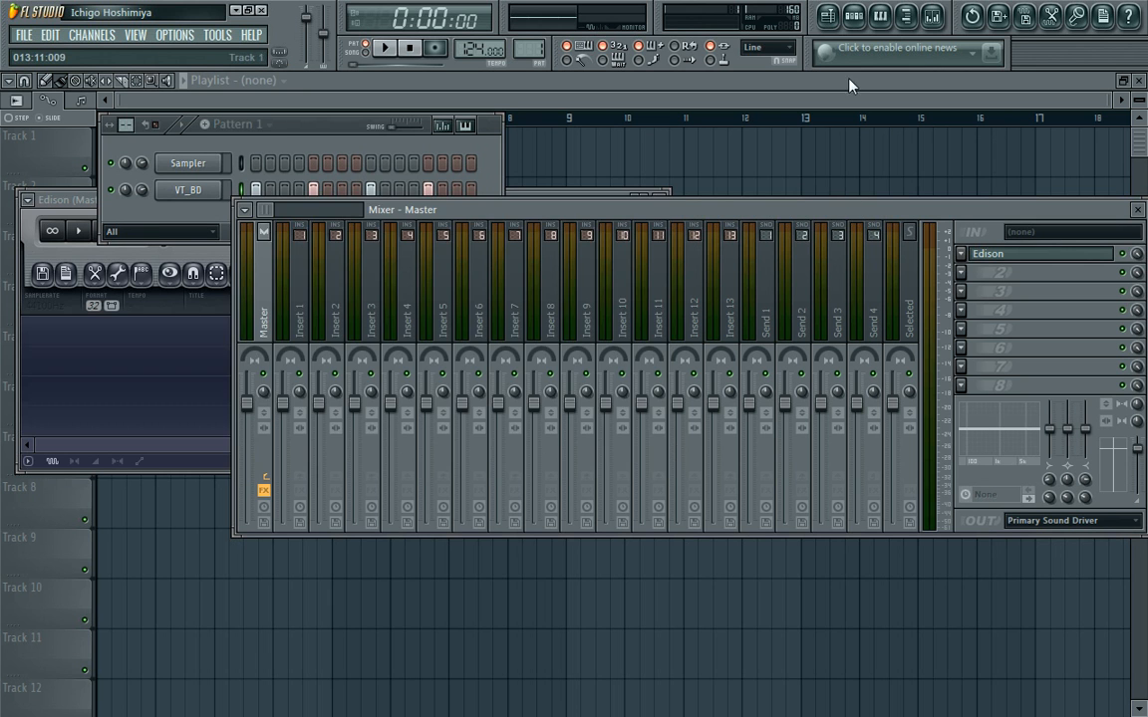
{"action": "left_click", "coordinate": [935, 20]}
{"action": "left_click", "coordinate": [935, 20]}
{"action": "left_click", "coordinate": [326, 334]}
{"action": "left_click", "coordinate": [266, 335]}
Replace the effect in the Master track's first slot with a fresh Edison and move its editor over the mixer.
{"action": "left_click", "coordinate": [1003, 257]}
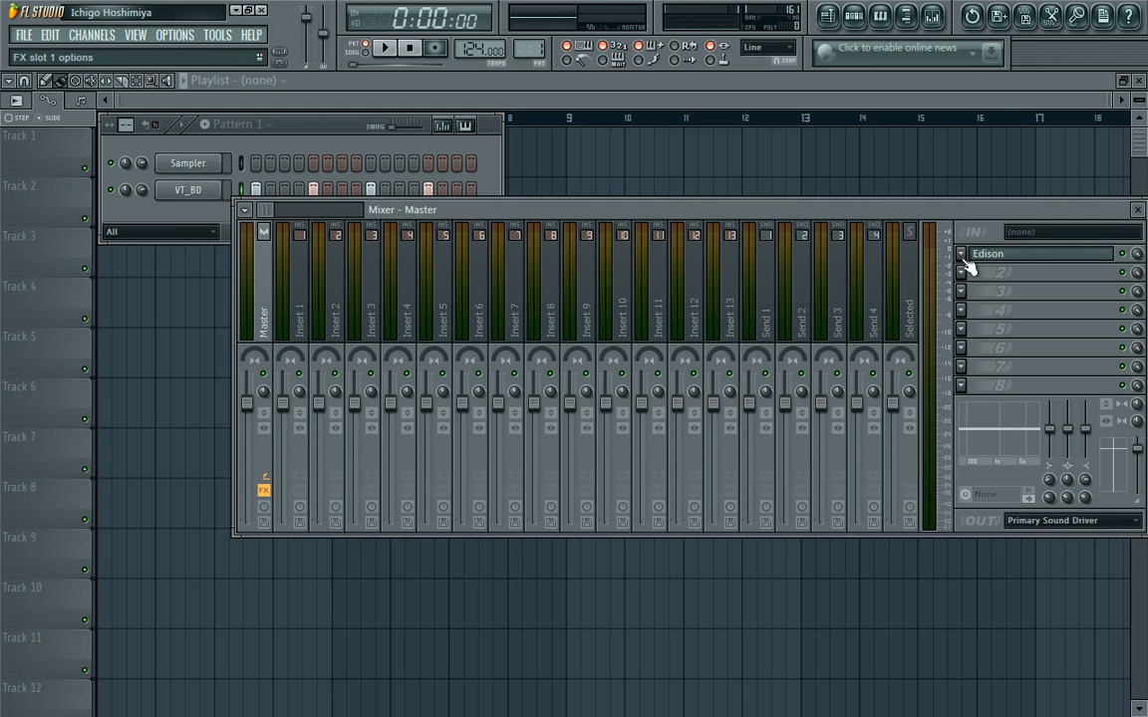
{"action": "left_click", "coordinate": [963, 256]}
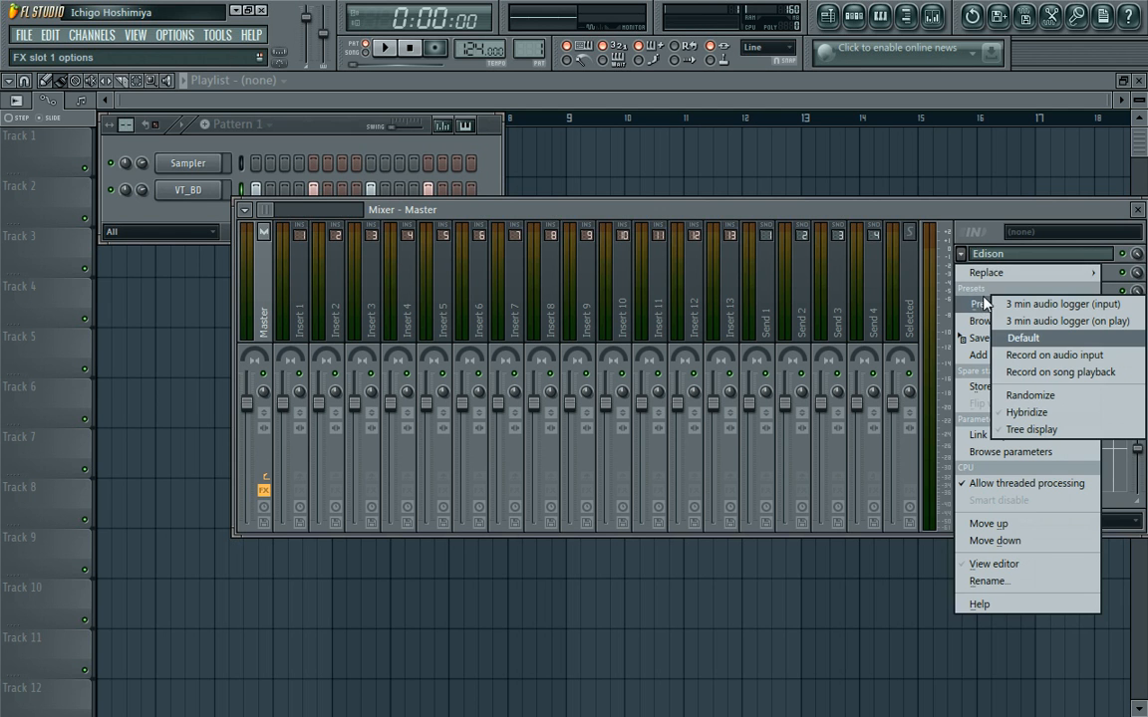
{"action": "mouse_move", "coordinate": [980, 275]}
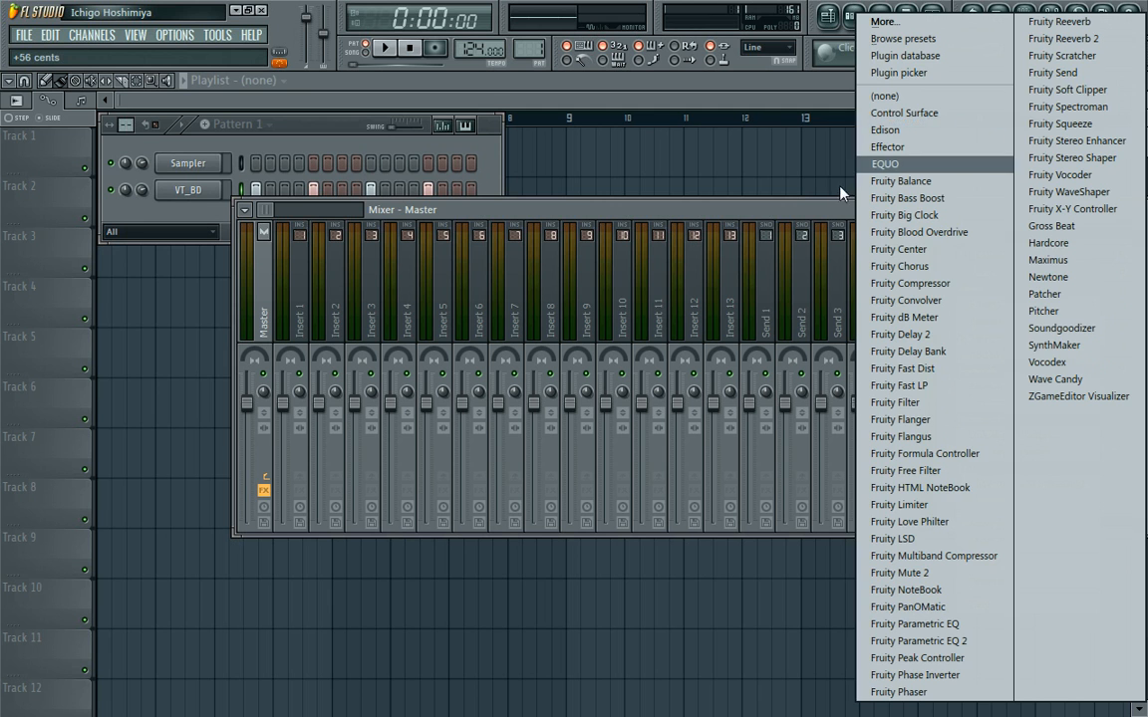
{"action": "left_click", "coordinate": [886, 130]}
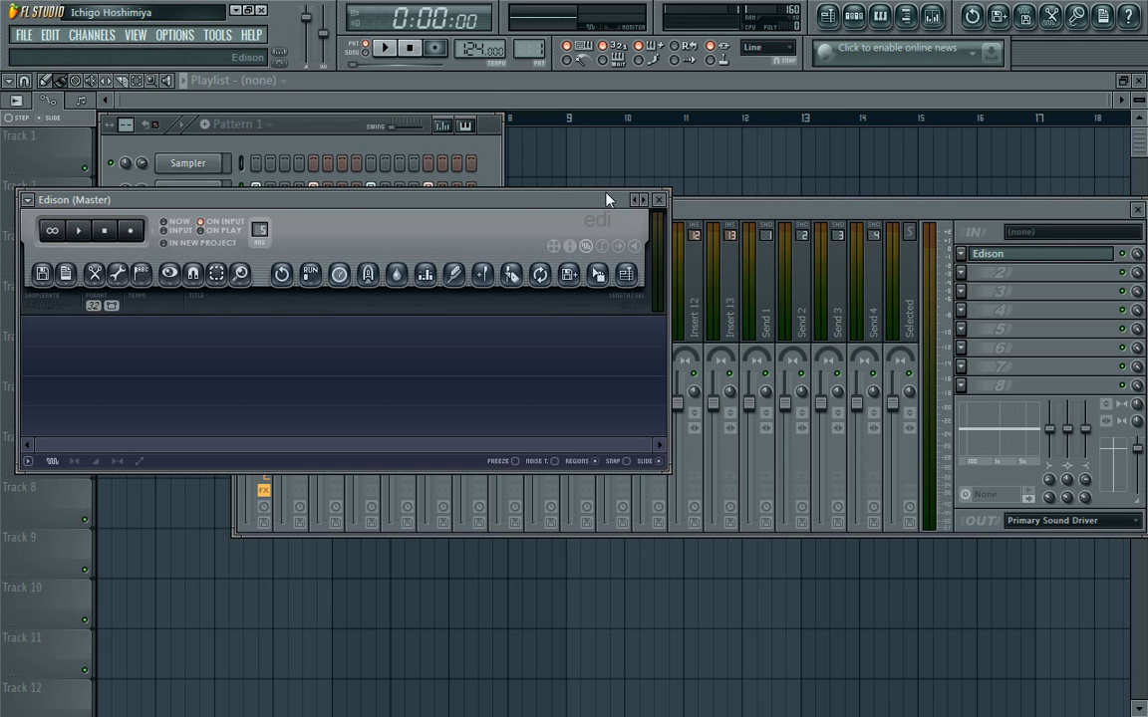
{"action": "left_click_drag", "start_coordinate": [553, 206], "coordinate": [815, 196]}
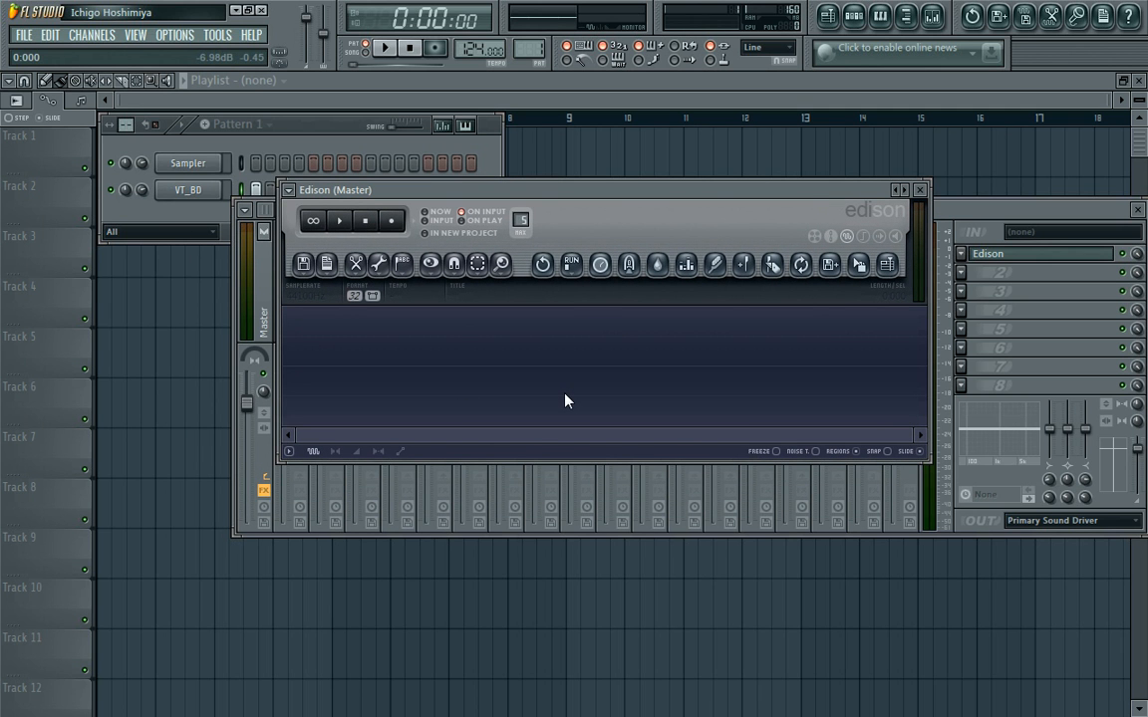
{"action": "key", "text": "super"}
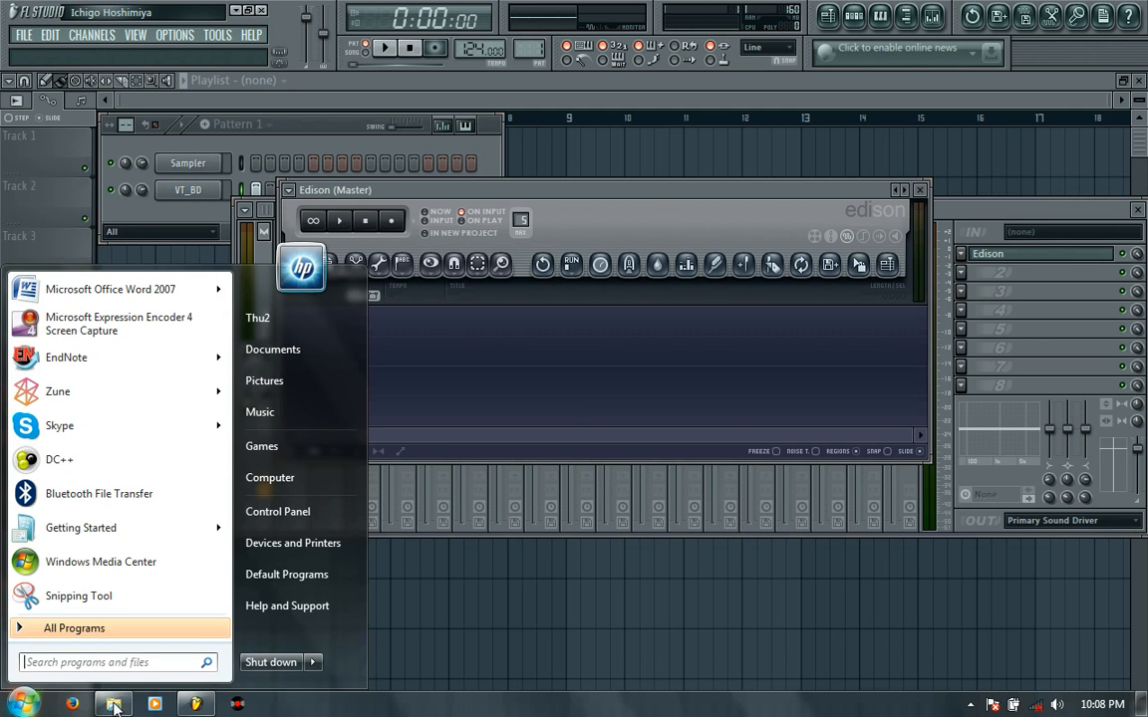
{"action": "left_click", "coordinate": [114, 706]}
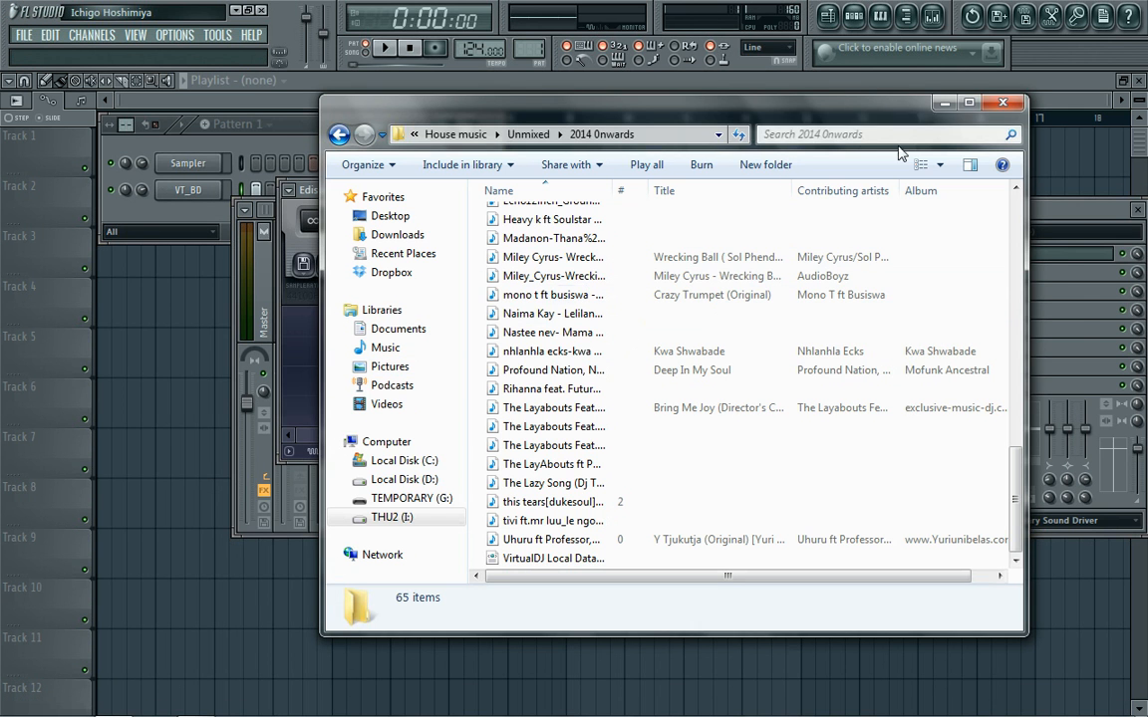
{"action": "left_click", "coordinate": [947, 102]}
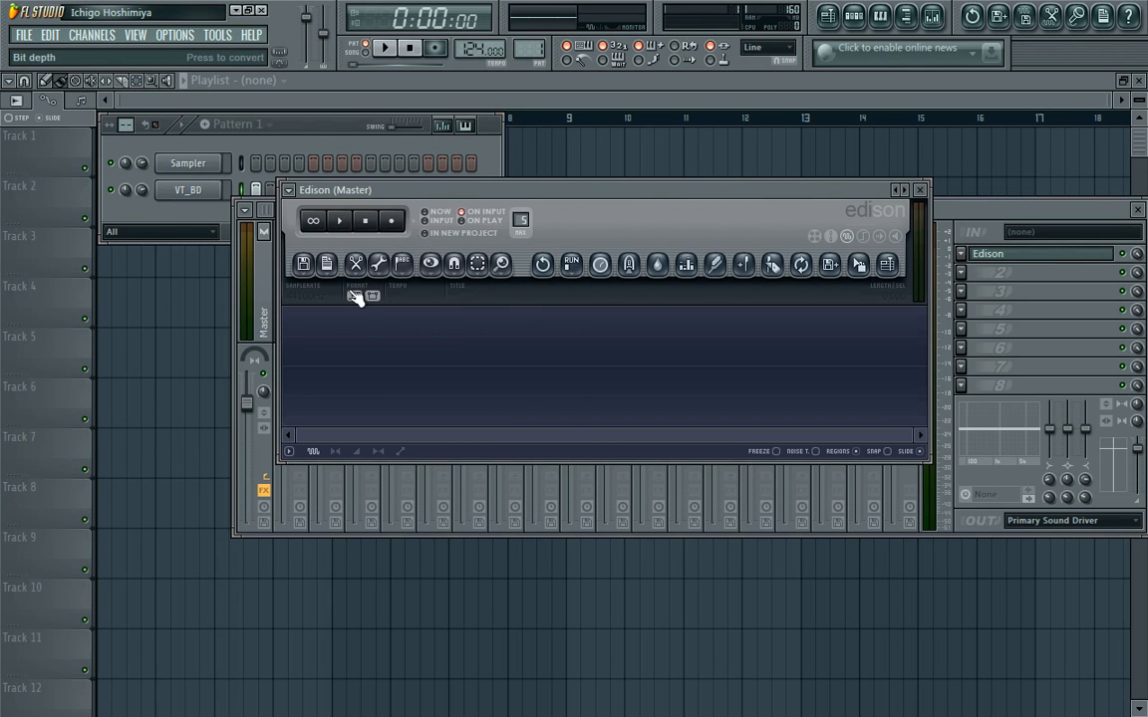
{"action": "left_click", "coordinate": [304, 275]}
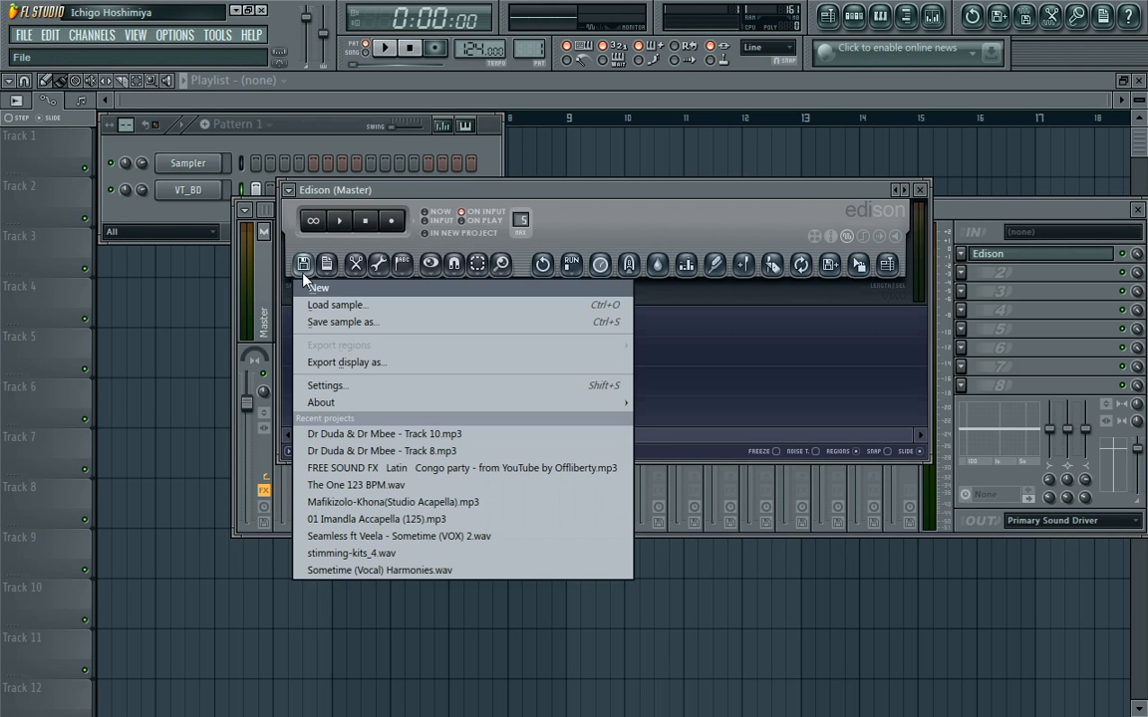
{"action": "left_click", "coordinate": [320, 306]}
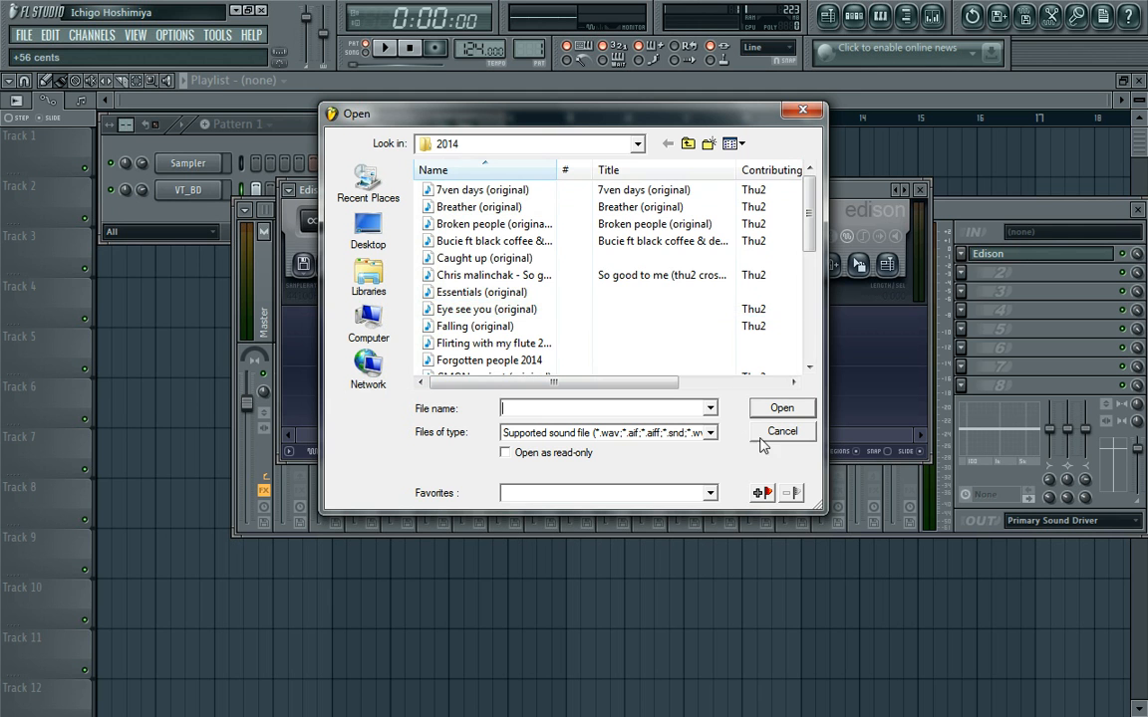
{"action": "left_click", "coordinate": [488, 275]}
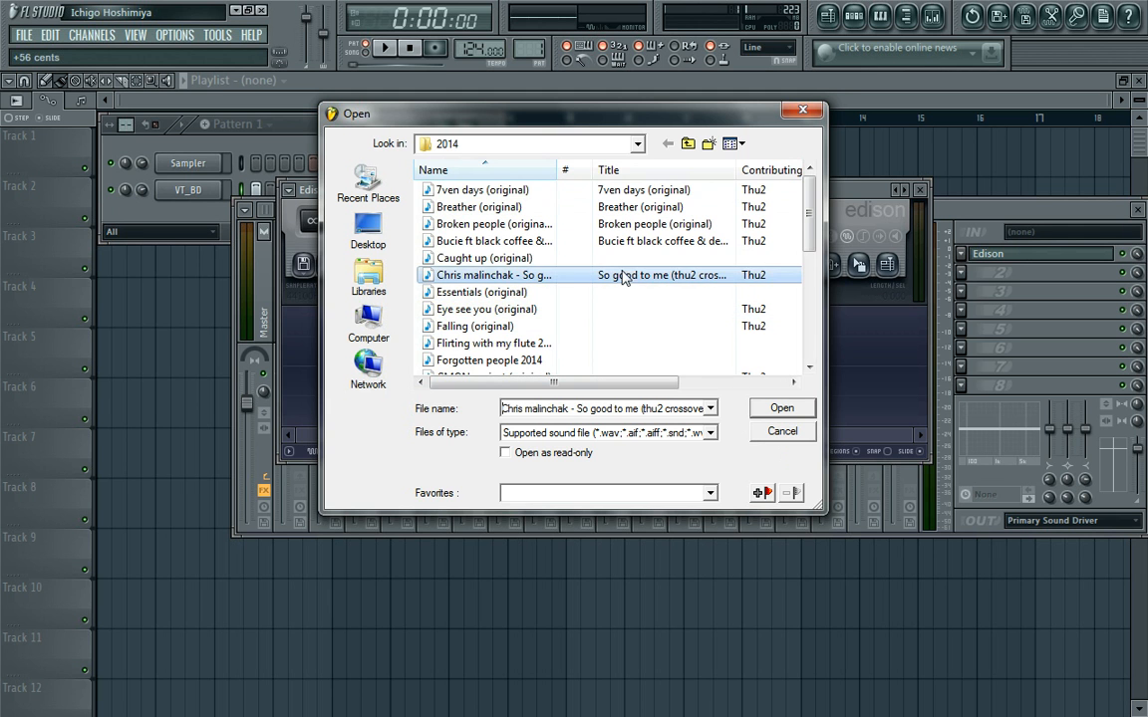
{"action": "left_click", "coordinate": [783, 434]}
Load the recent sample Mafikizolo-Khona(Studio Acapella).mp3 into Edison and set its tempo to 125 BPM in the sample properties.
{"action": "left_click", "coordinate": [304, 264]}
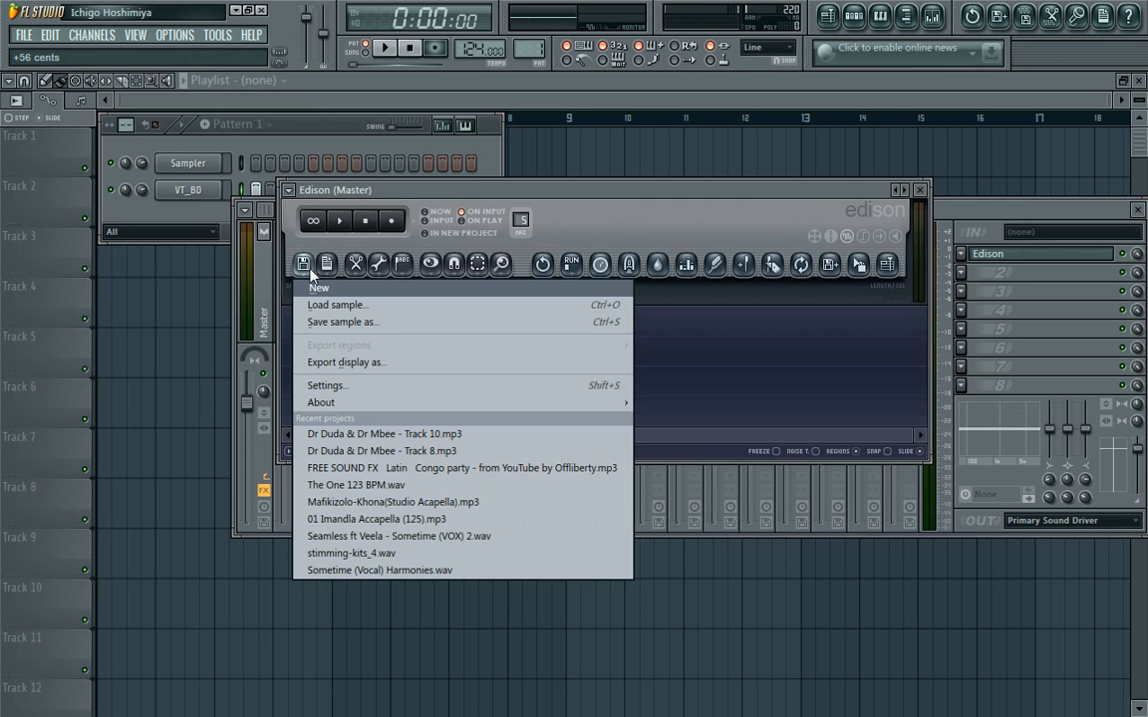
{"action": "left_click", "coordinate": [379, 504]}
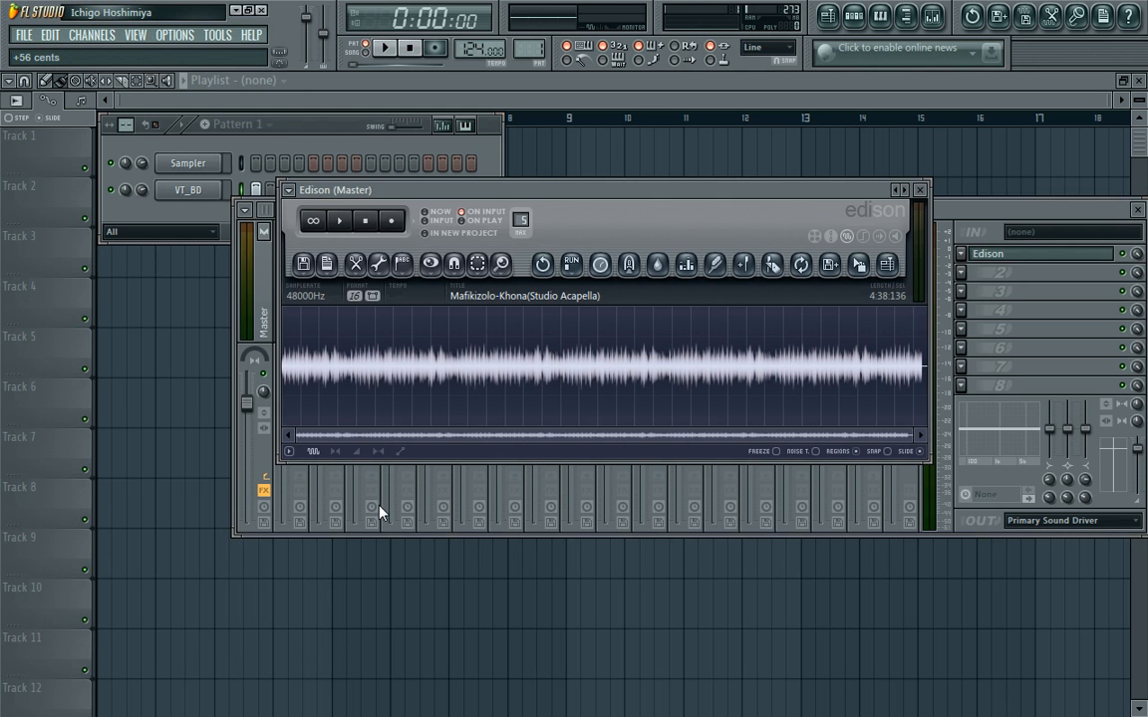
{"action": "left_click", "coordinate": [474, 297]}
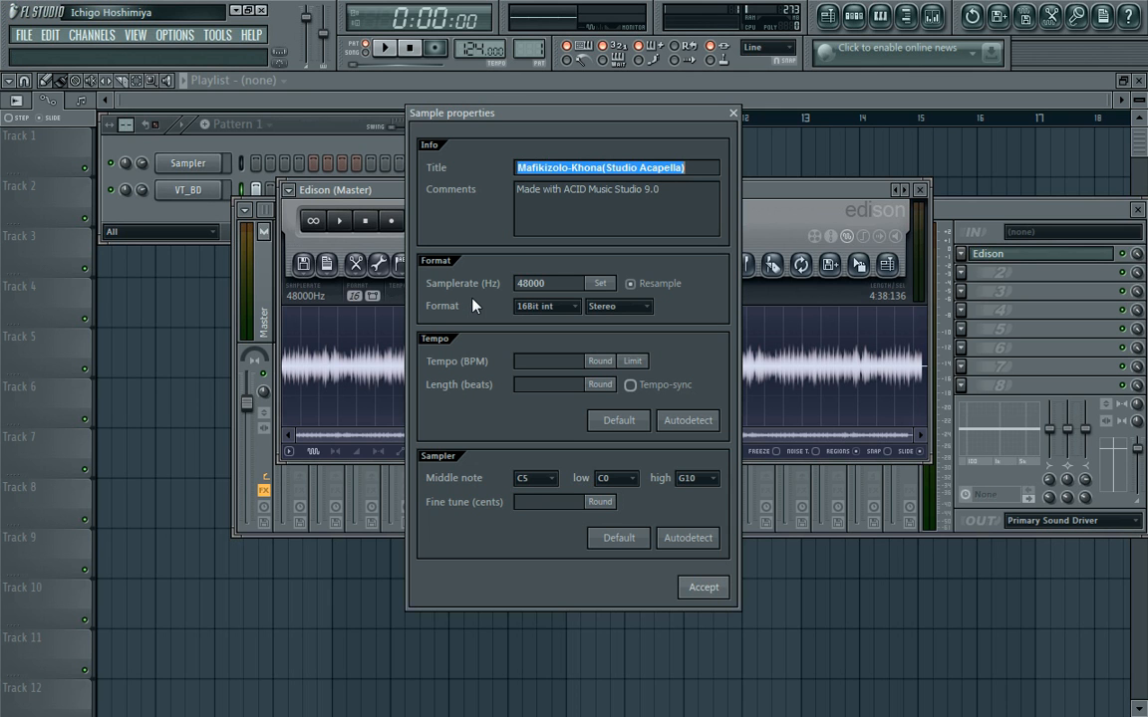
{"action": "left_click", "coordinate": [526, 363]}
{"action": "type", "text": "125"}
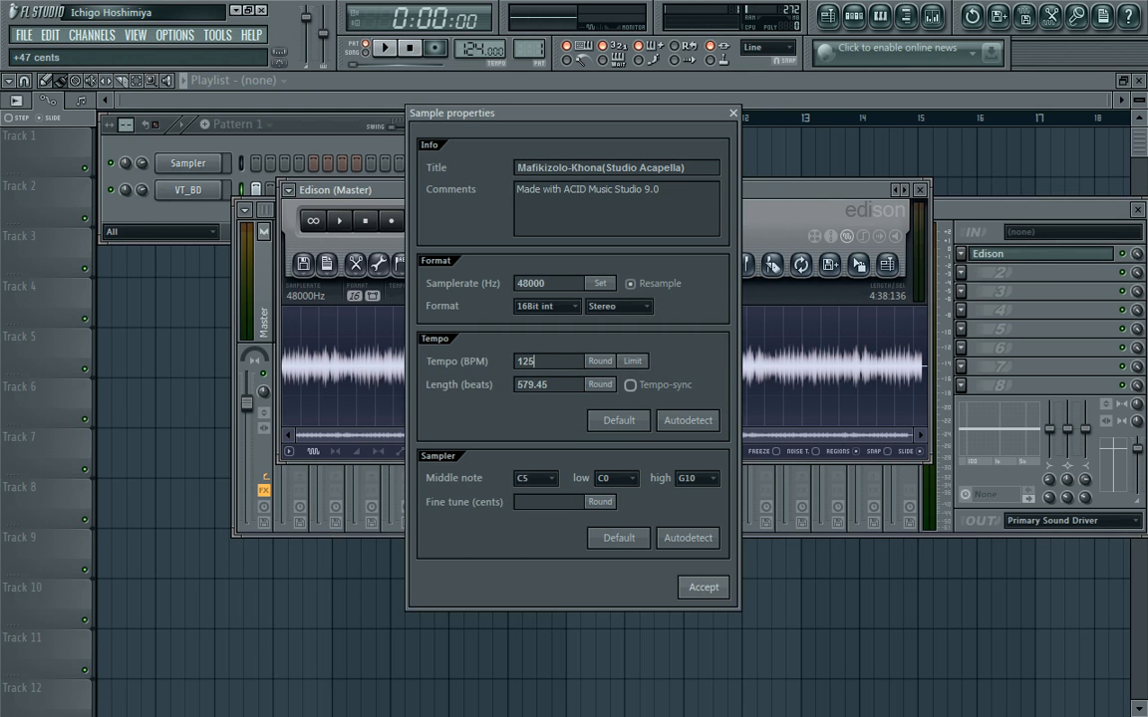
{"action": "left_click", "coordinate": [704, 588]}
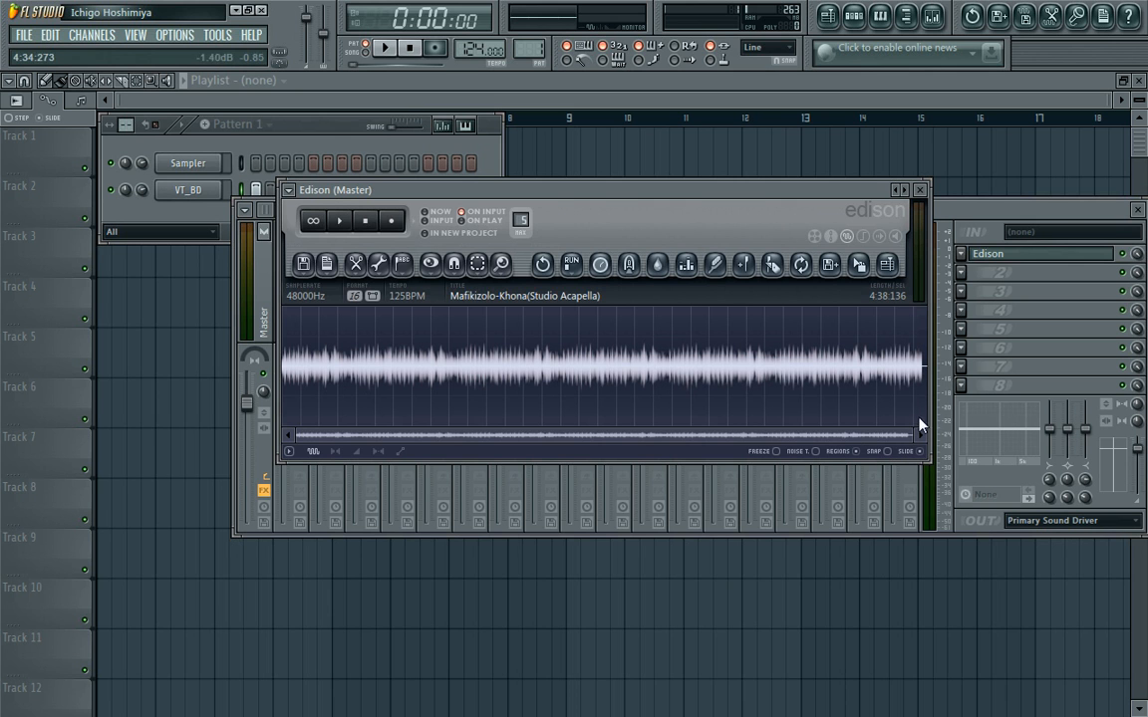
Select the acapella's entire waveform in Edison, with the display zoomed in on its opening seconds.
{"action": "left_click_drag", "start_coordinate": [926, 402], "coordinate": [46, 402]}
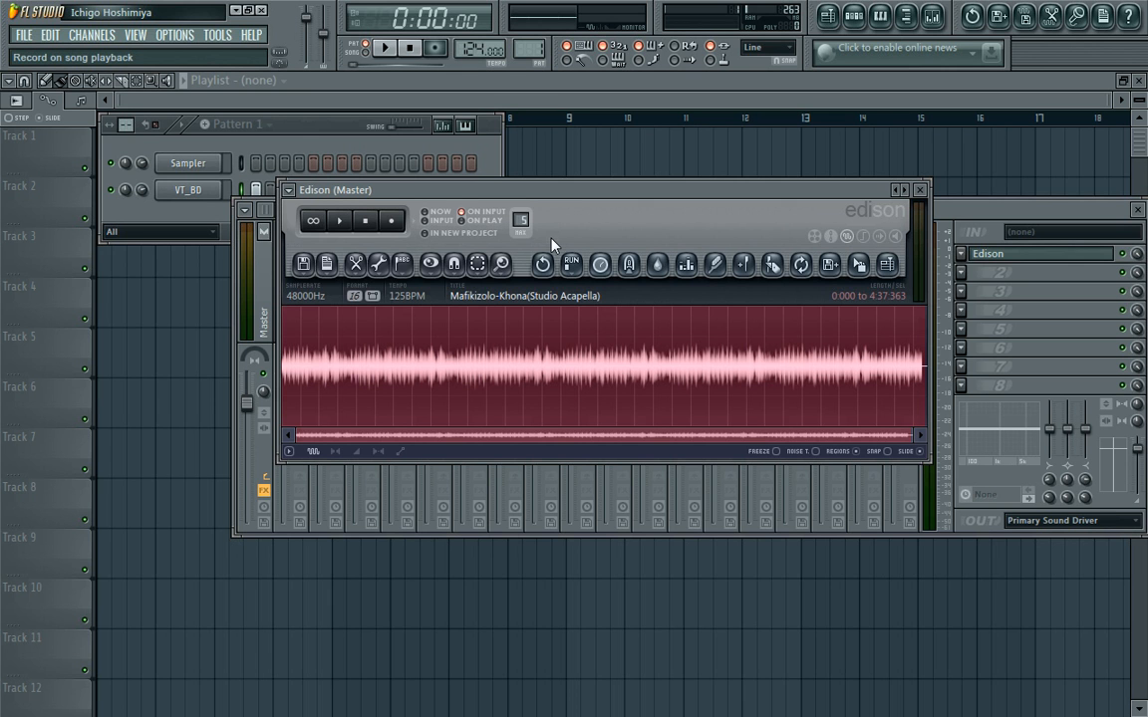
{"action": "left_click_drag", "start_coordinate": [909, 439], "coordinate": [292, 426]}
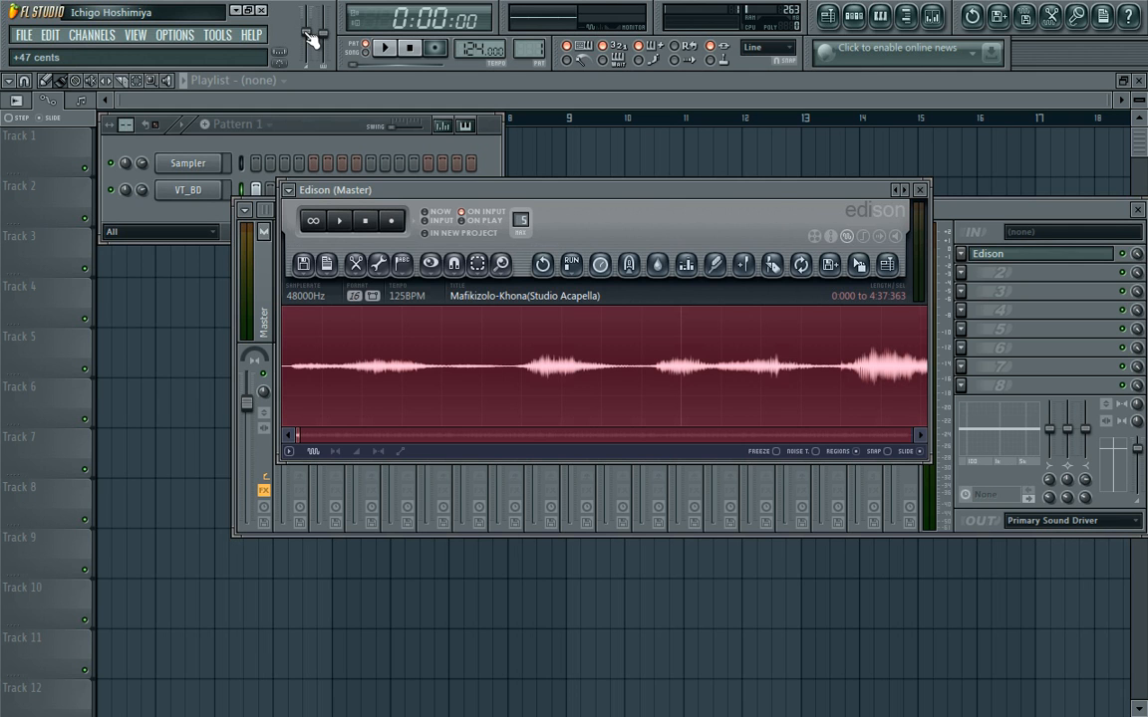
Play the kick pattern at 125 BPM and start the acapella in Edison several times over it to check their timing.
{"action": "left_click", "coordinate": [385, 48]}
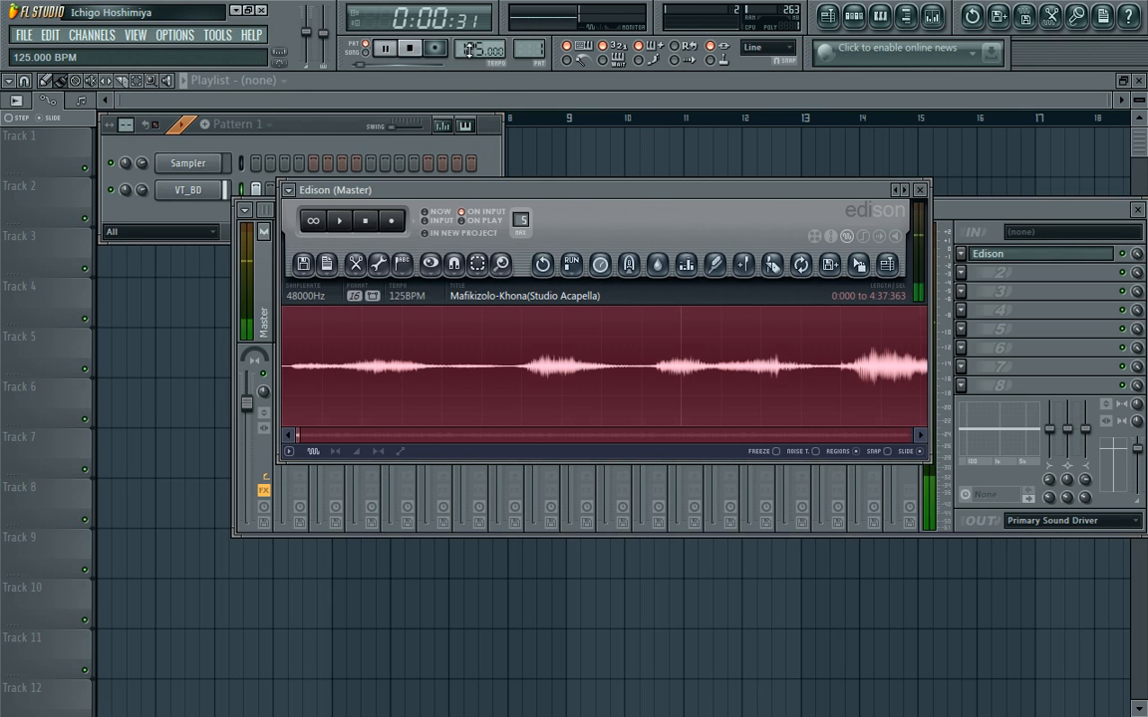
{"action": "left_click", "coordinate": [351, 231]}
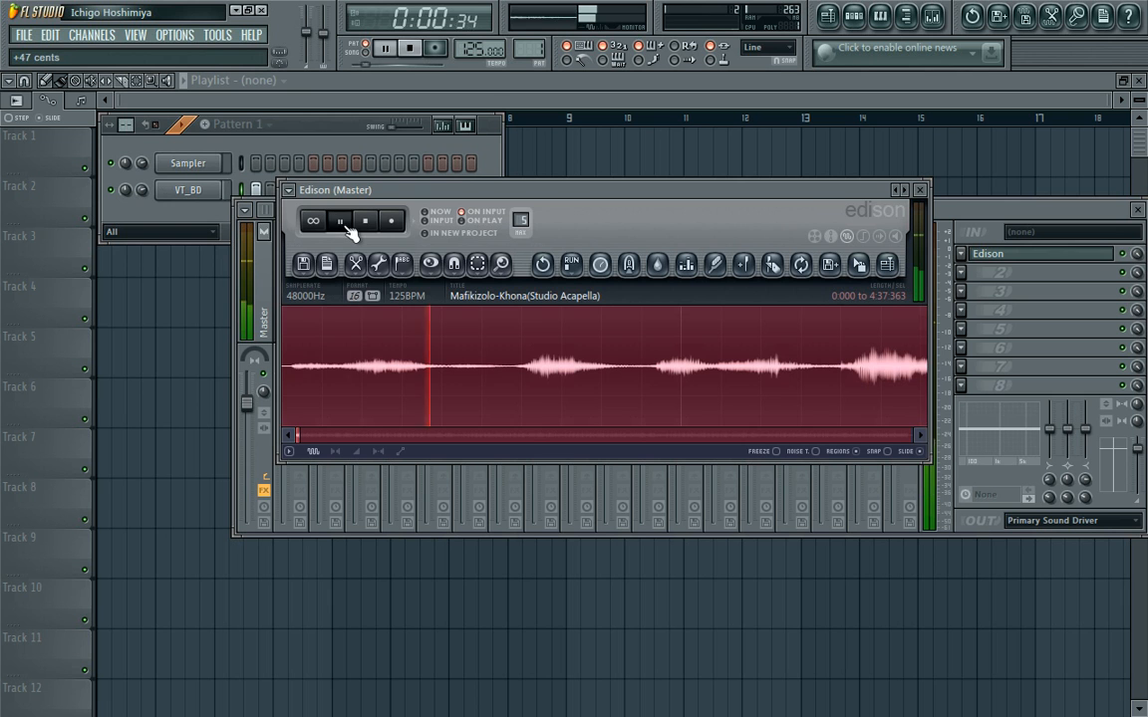
{"action": "left_click", "coordinate": [351, 230]}
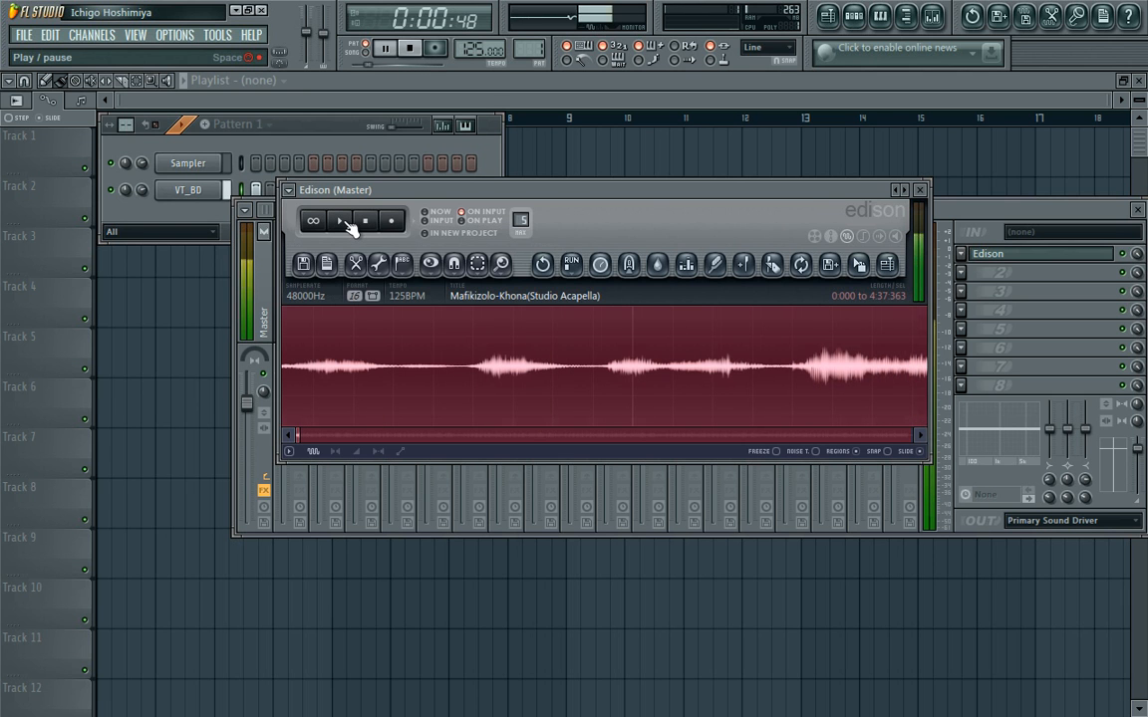
{"action": "left_click", "coordinate": [351, 229]}
{"action": "left_click", "coordinate": [351, 230]}
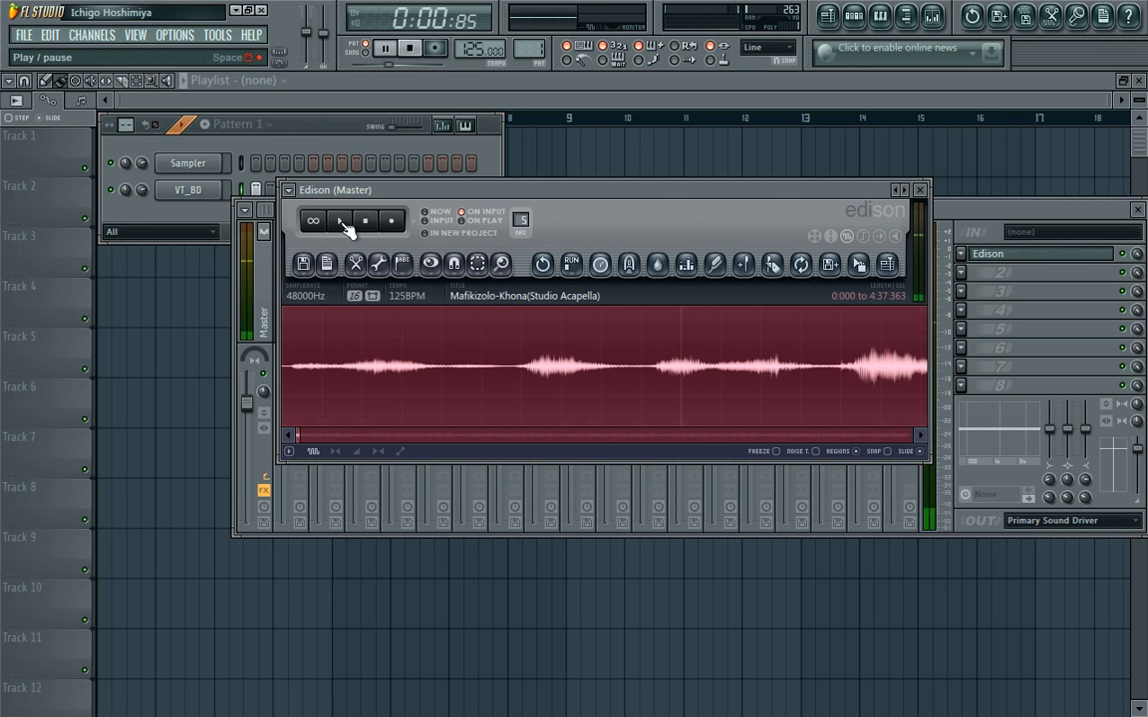
Move the start of Edison's selection to 0:026 and play it over the kick pattern.
{"action": "left_click", "coordinate": [347, 227]}
{"action": "left_click", "coordinate": [375, 230]}
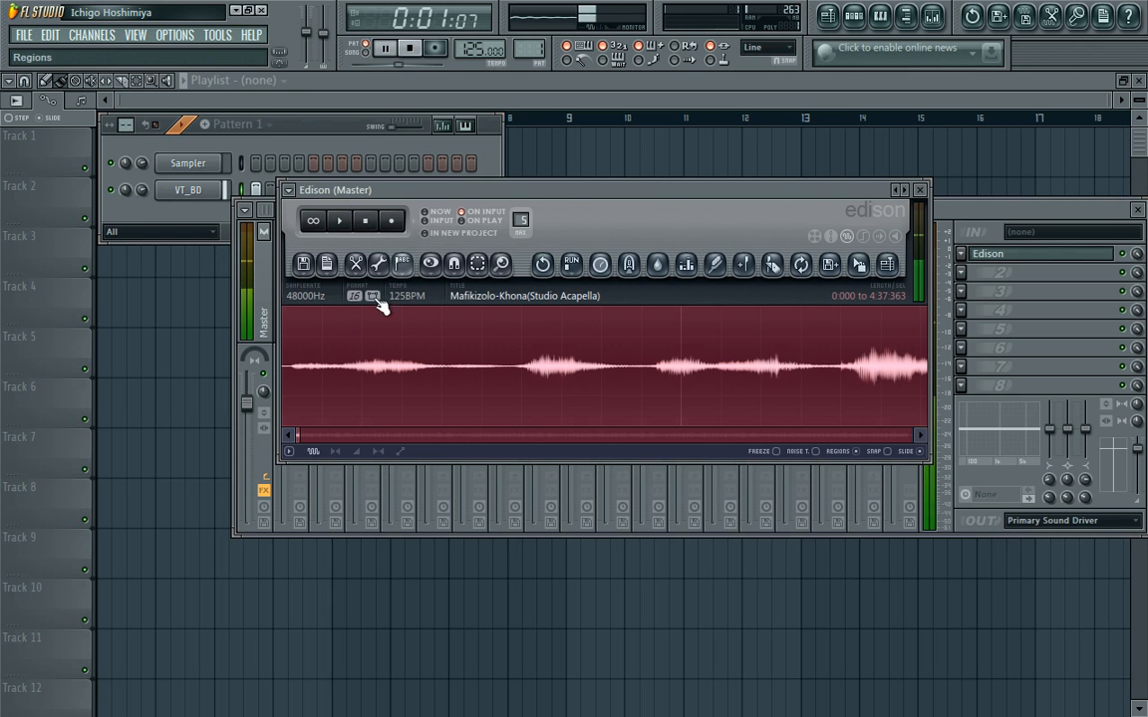
{"action": "left_click", "coordinate": [292, 418]}
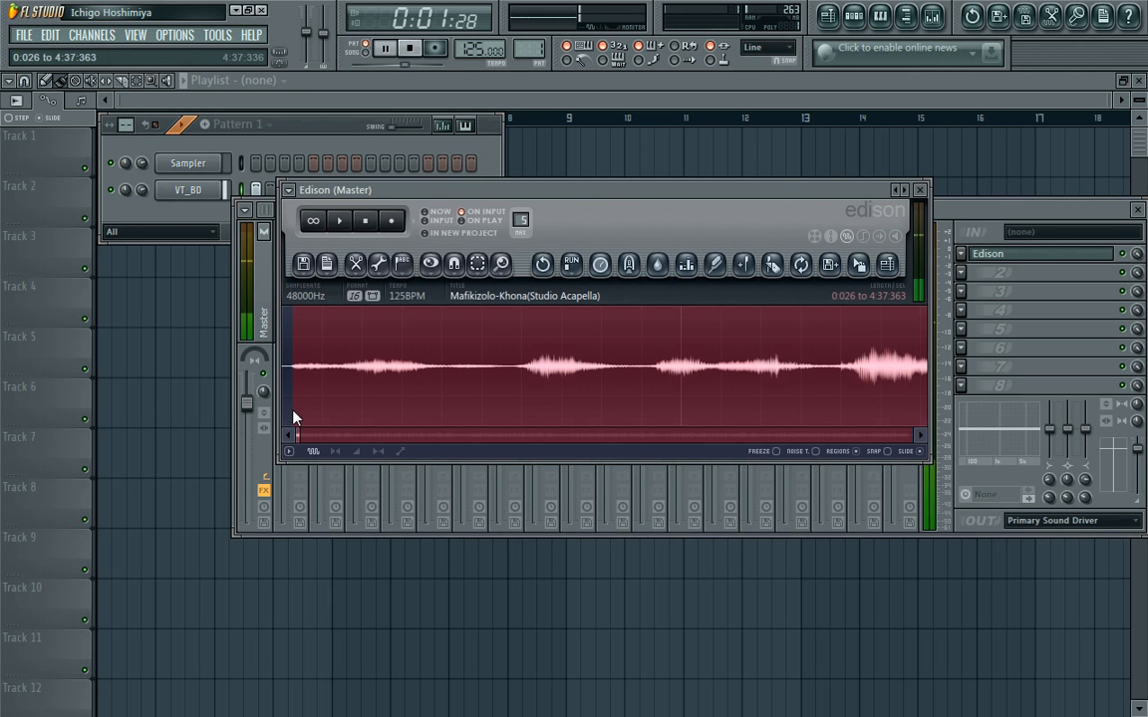
{"action": "left_click", "coordinate": [340, 222]}
{"action": "left_click", "coordinate": [365, 224]}
Shift the start of Edison's selection to 0:199, playing it repeatedly over the kick pattern to check the timing.
{"action": "left_click", "coordinate": [317, 397]}
{"action": "left_click", "coordinate": [323, 394]}
{"action": "left_click", "coordinate": [341, 220]}
{"action": "left_click", "coordinate": [364, 224]}
{"action": "left_click_drag", "start_coordinate": [333, 395], "coordinate": [362, 390]}
{"action": "left_click", "coordinate": [340, 221]}
{"action": "left_click", "coordinate": [366, 229]}
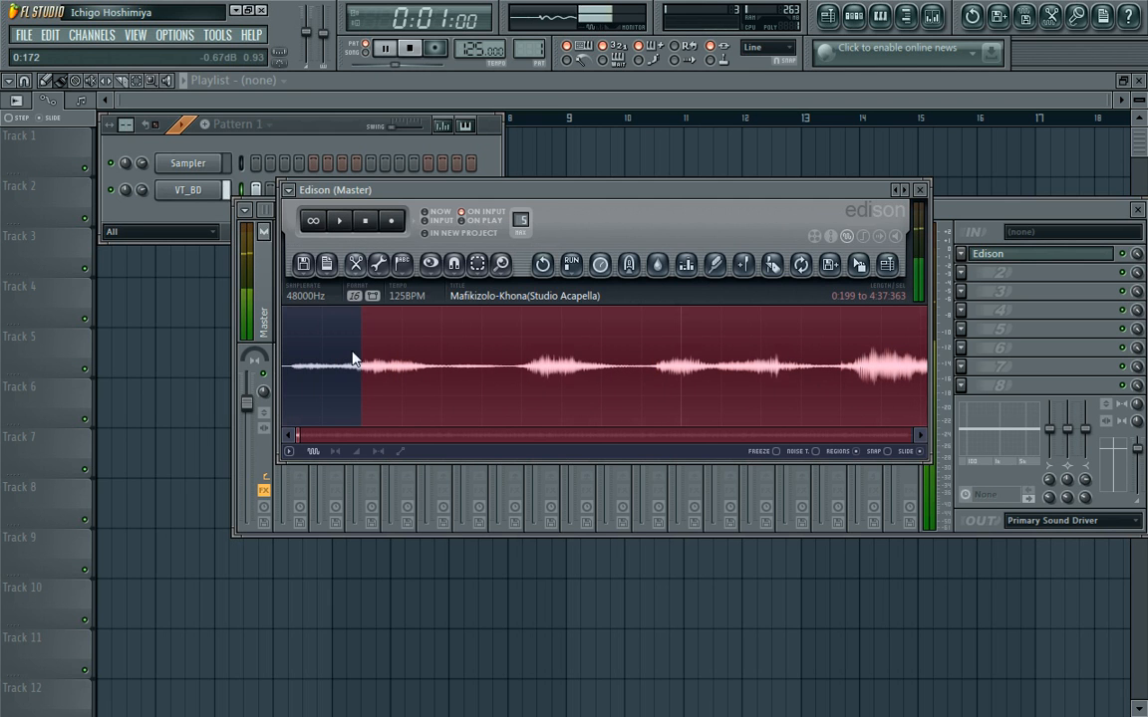
{"action": "left_click", "coordinate": [356, 226]}
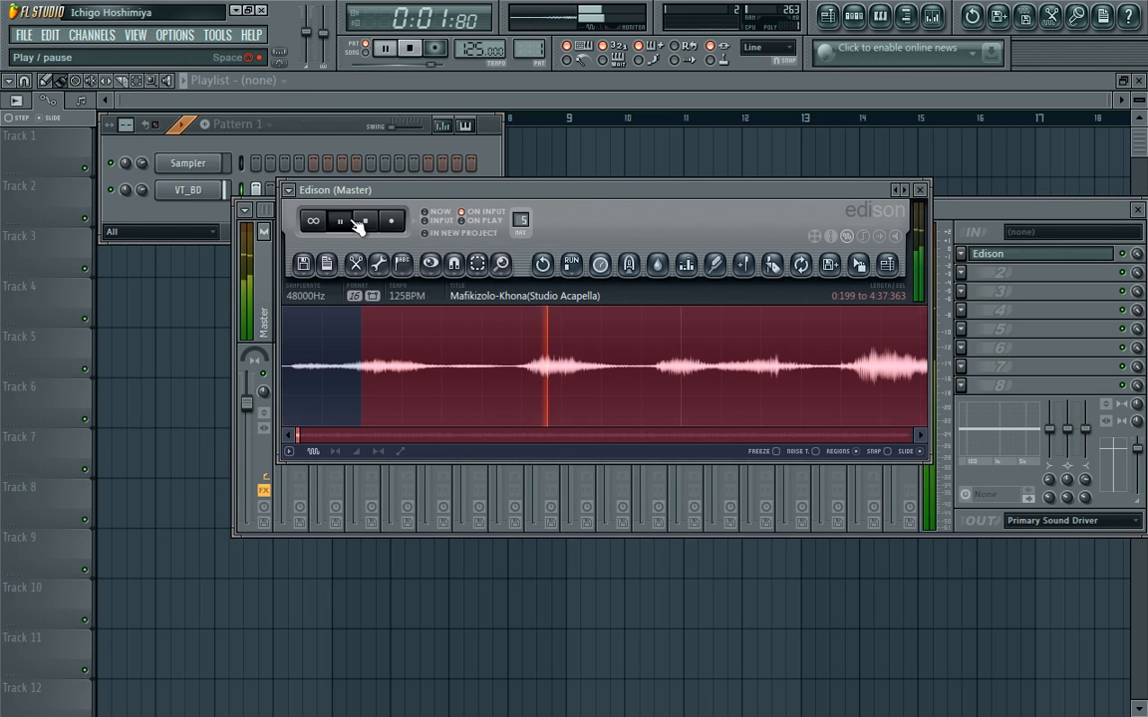
{"action": "left_click", "coordinate": [369, 225]}
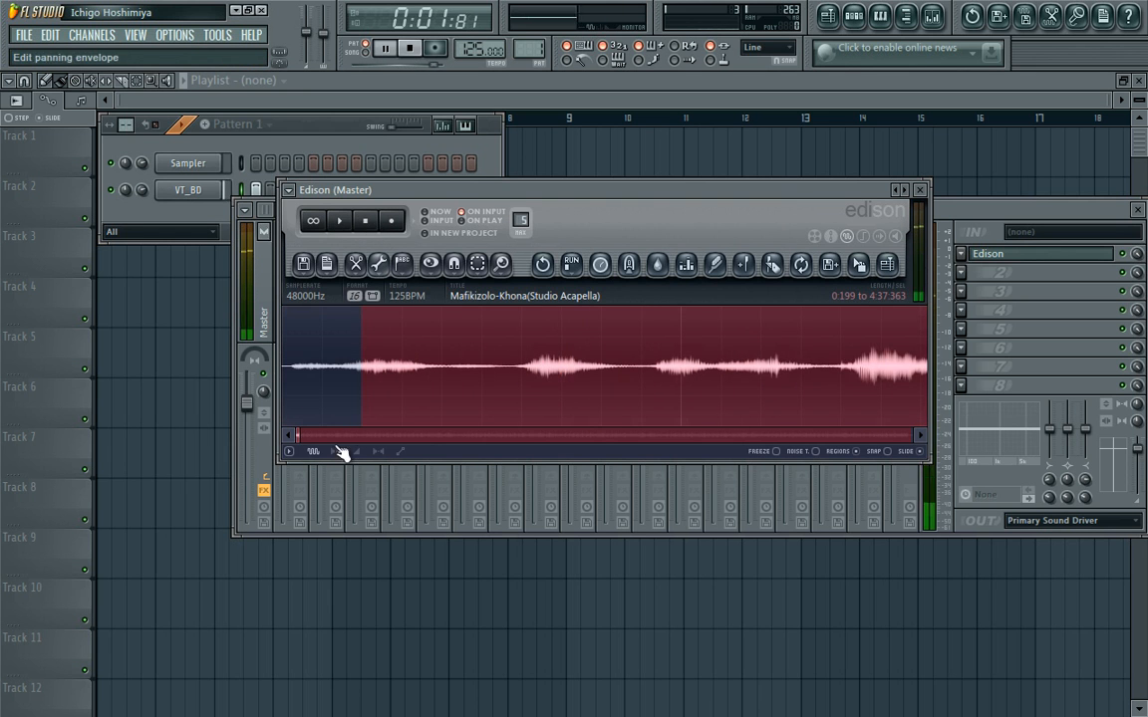
Send the selected acapella audio from Edison to the step sequencer as a new channel below VT_BD.
{"action": "left_click_drag", "start_coordinate": [300, 436], "coordinate": [992, 356]}
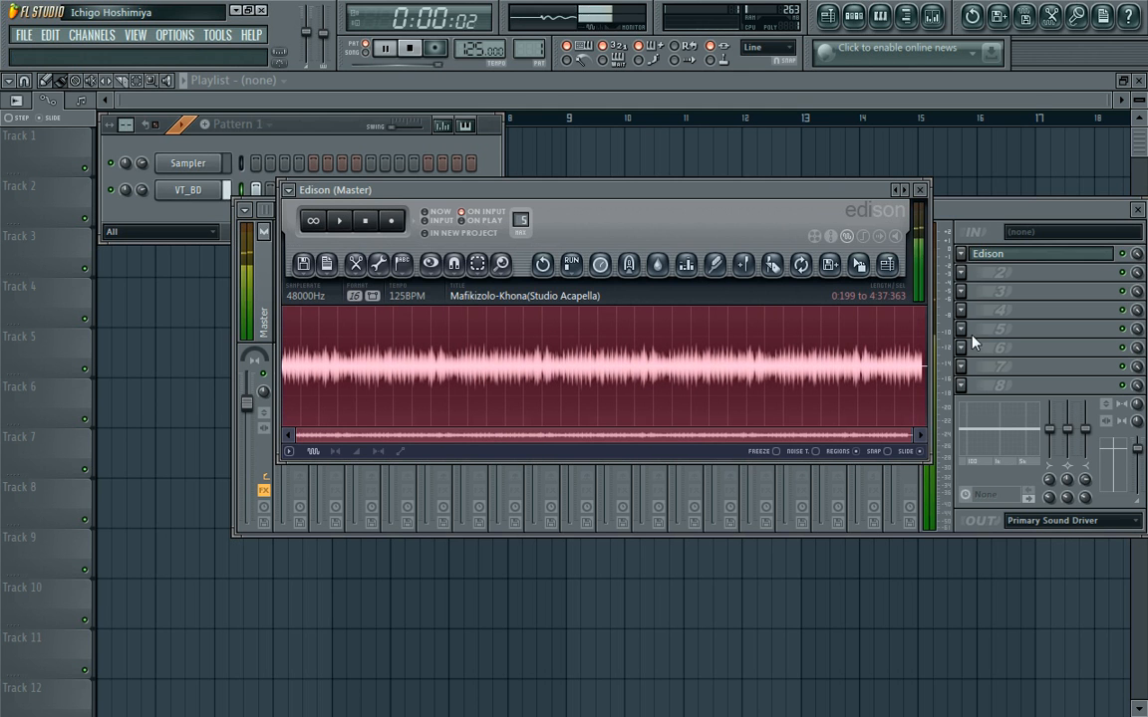
{"action": "left_click_drag", "start_coordinate": [859, 269], "coordinate": [197, 217]}
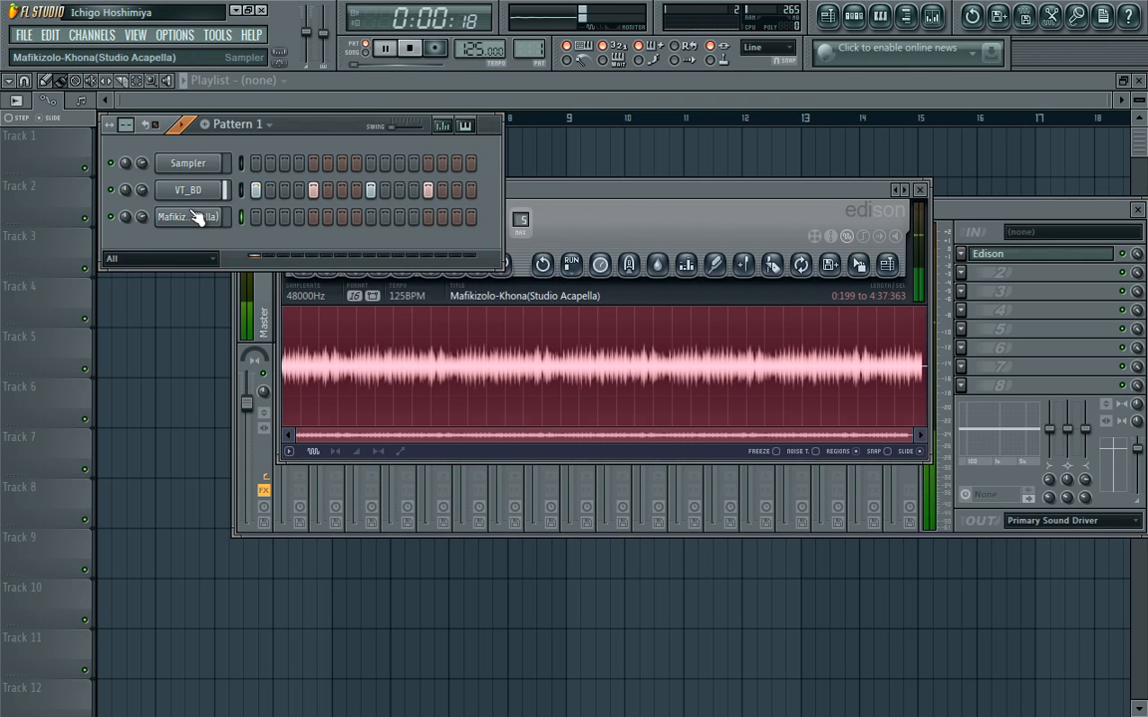
{"action": "left_click", "coordinate": [618, 217]}
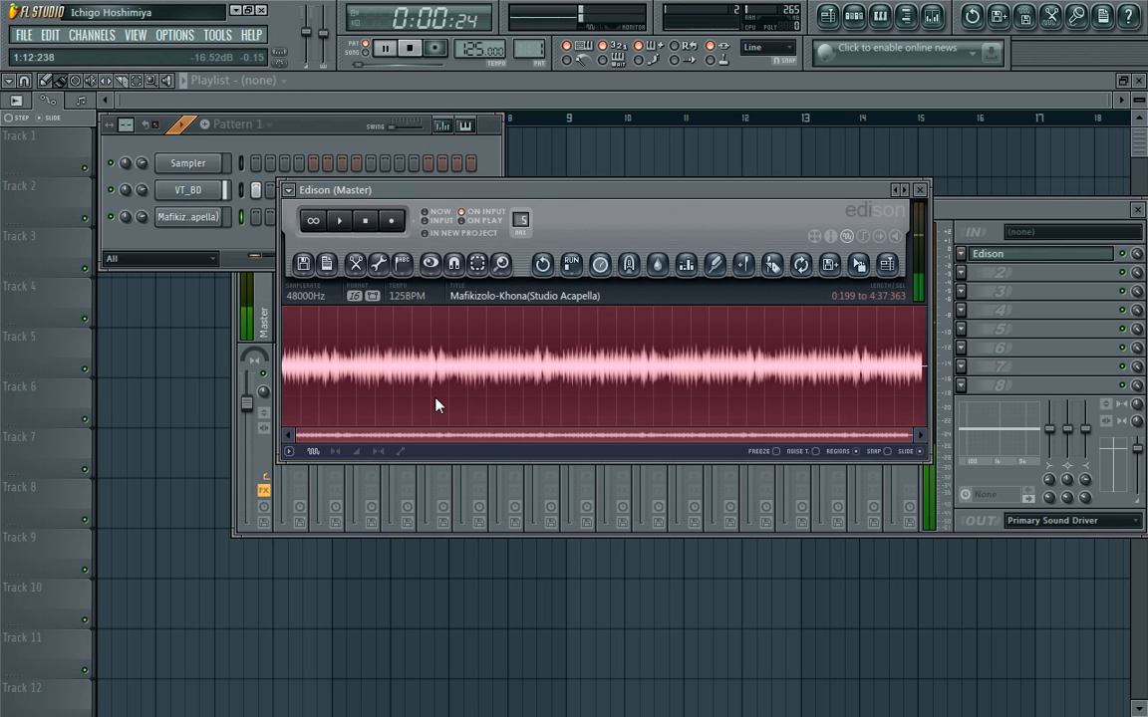
{"action": "left_click_drag", "start_coordinate": [883, 436], "coordinate": [304, 405]}
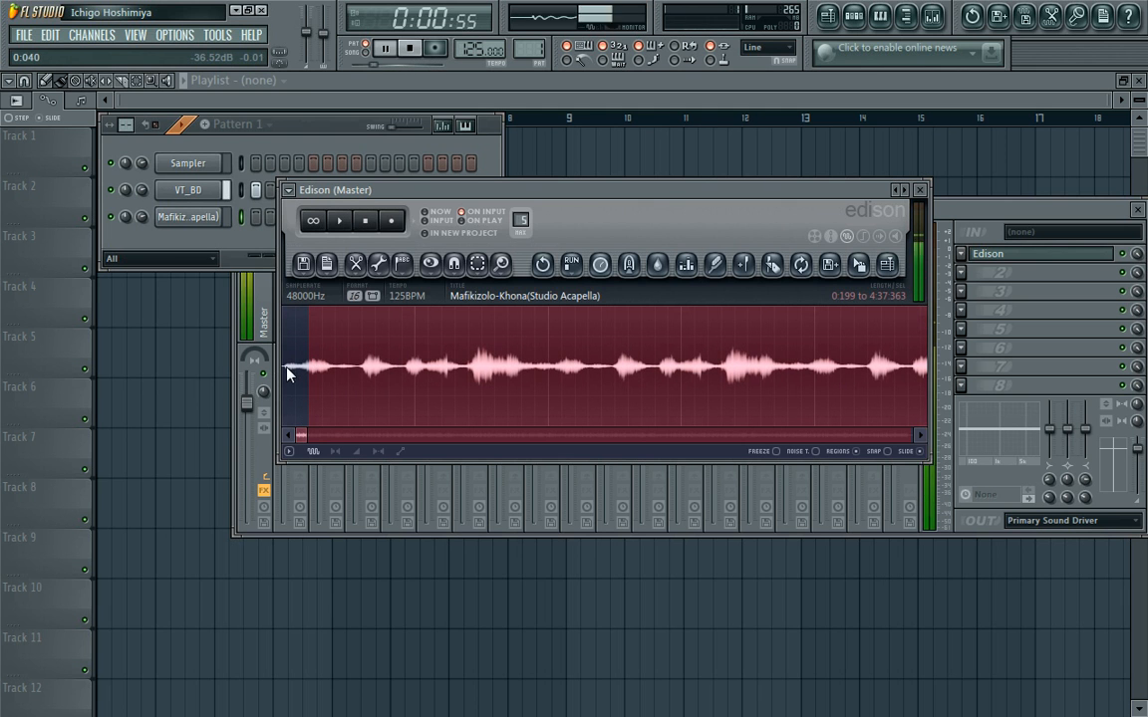
Show the acapella channel's empty piano roll across five bars with a drawn keyboard, and bring up the step sequencer over it.
{"action": "right_click", "coordinate": [211, 223]}
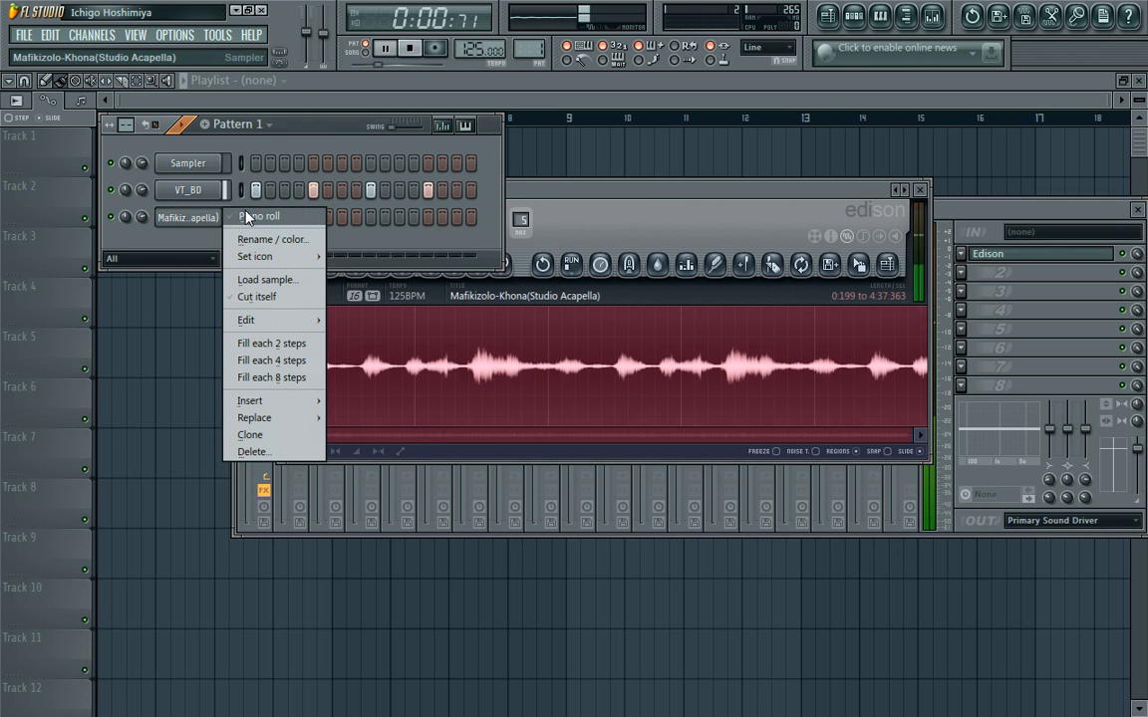
{"action": "left_click", "coordinate": [245, 224]}
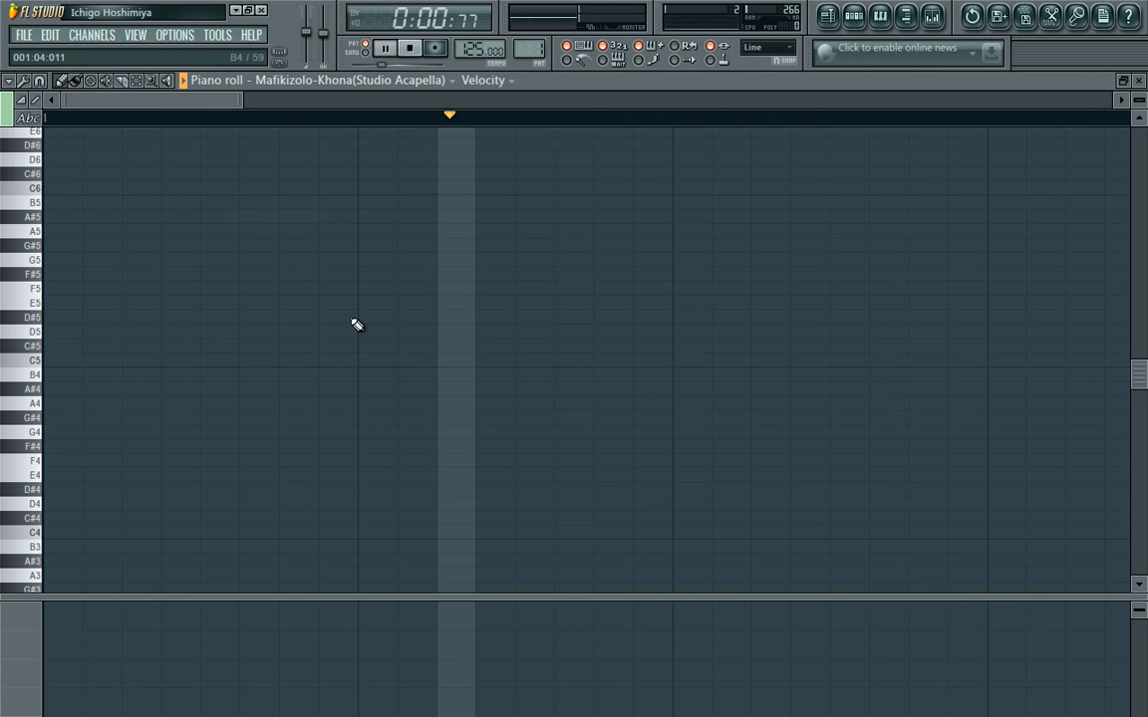
{"action": "left_click_drag", "start_coordinate": [237, 103], "coordinate": [1130, 153]}
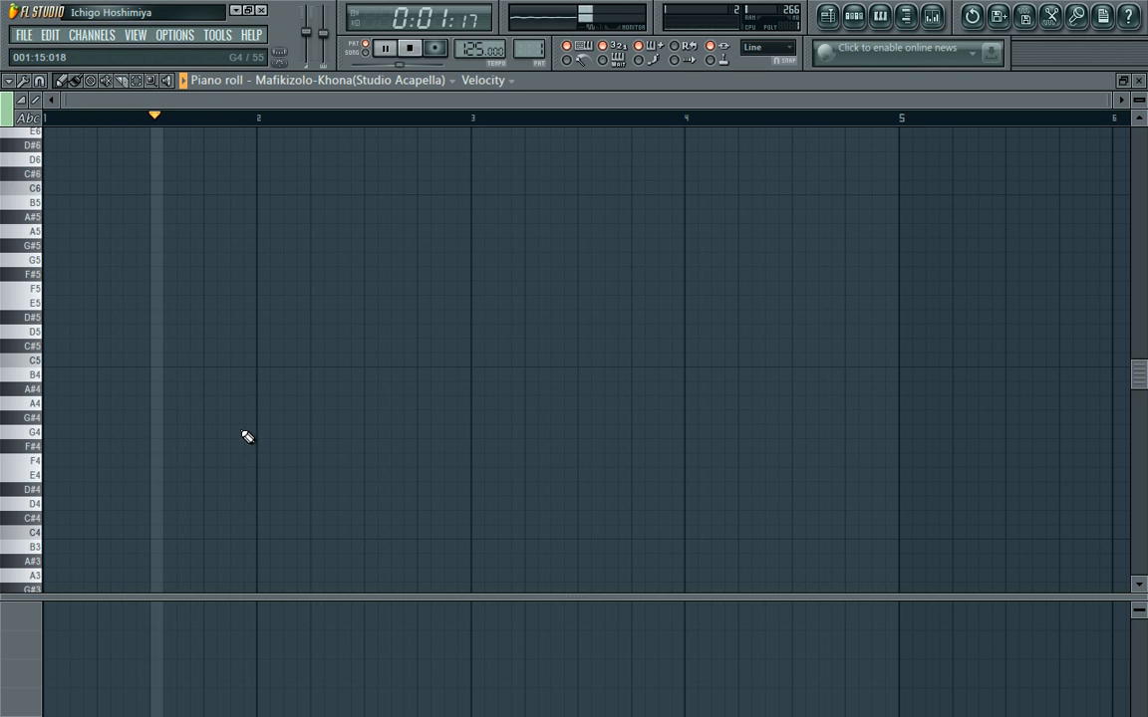
{"action": "left_click", "coordinate": [30, 122]}
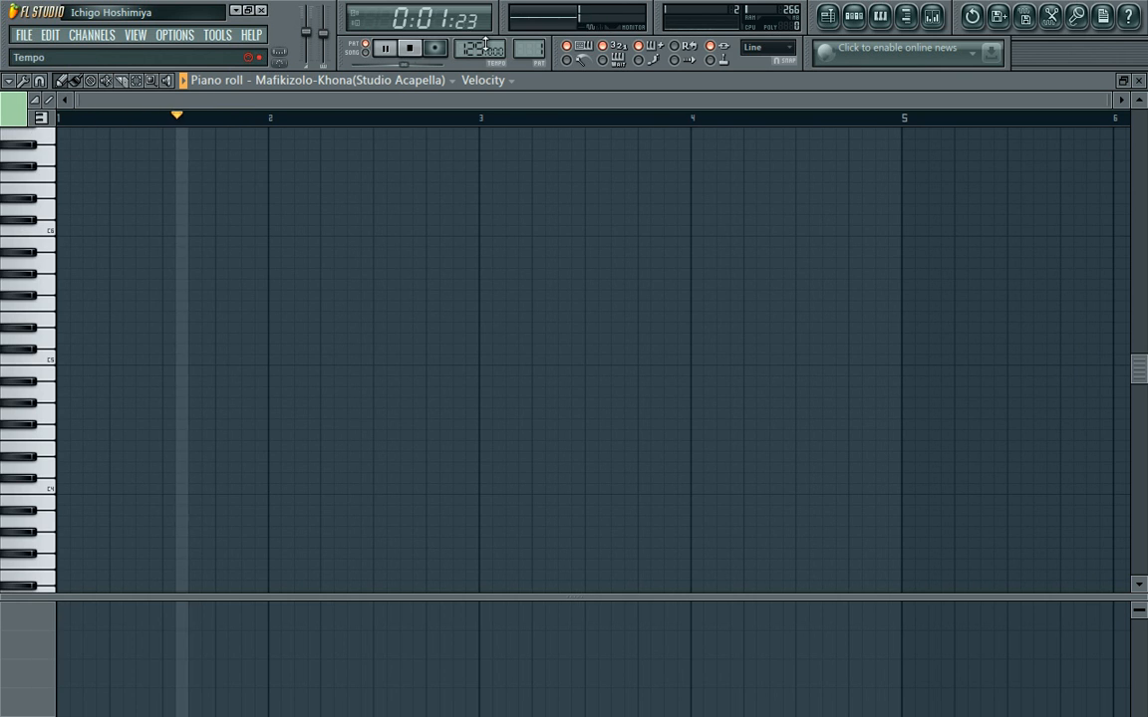
{"action": "left_click", "coordinate": [858, 20]}
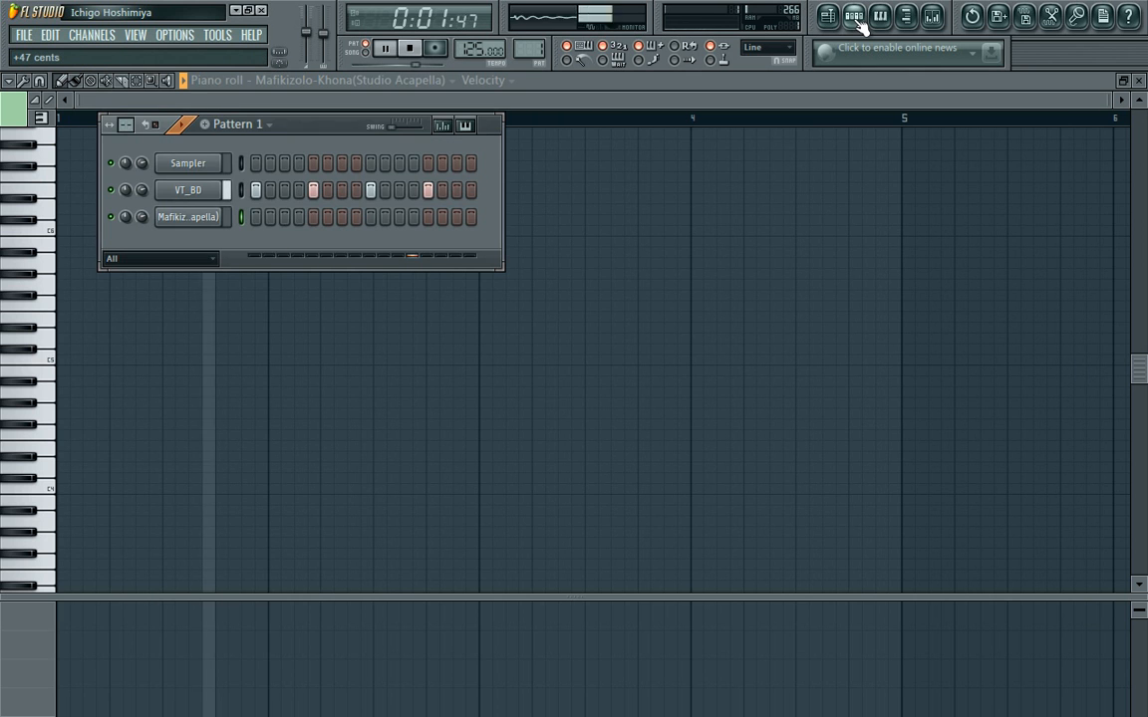
Stop playback, set the project tempo to 120 BPM and open the acapella channel's settings.
{"action": "left_click", "coordinate": [411, 53]}
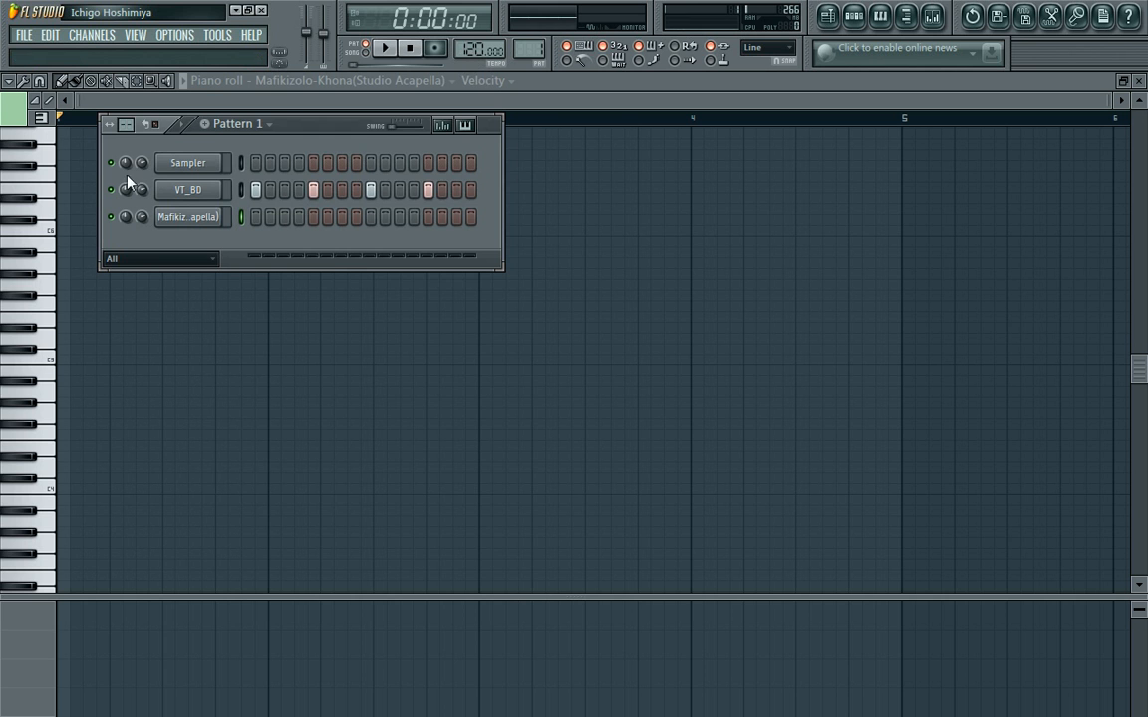
{"action": "left_click", "coordinate": [185, 218]}
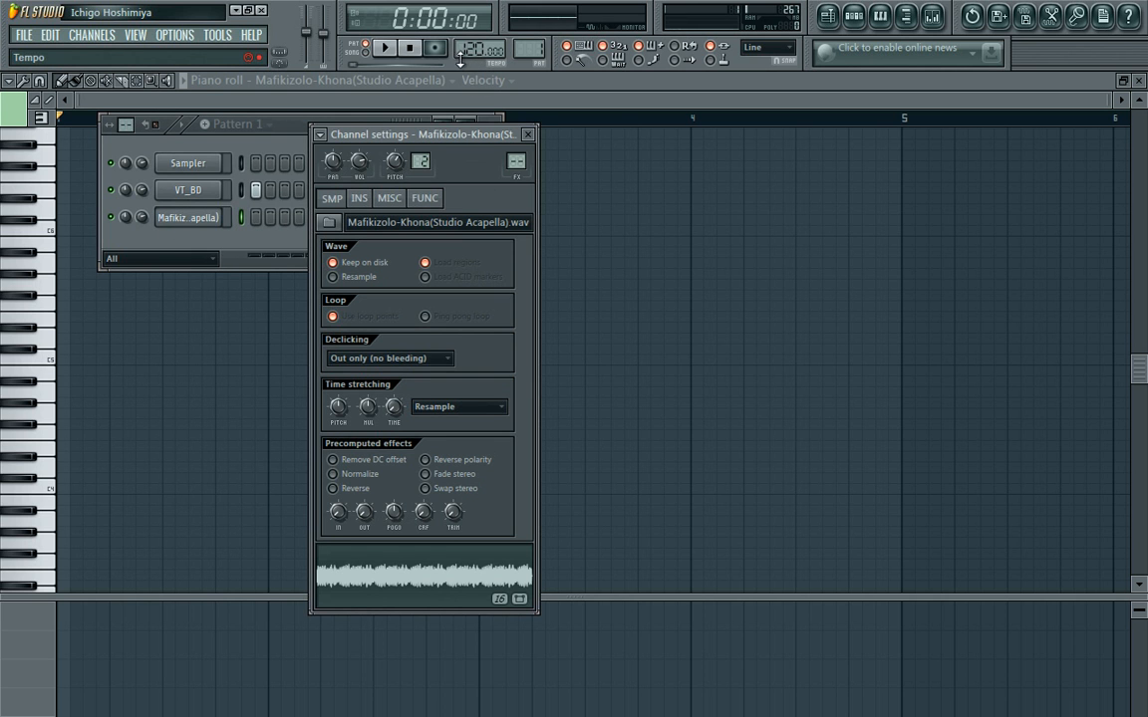
{"action": "left_click", "coordinate": [284, 152]}
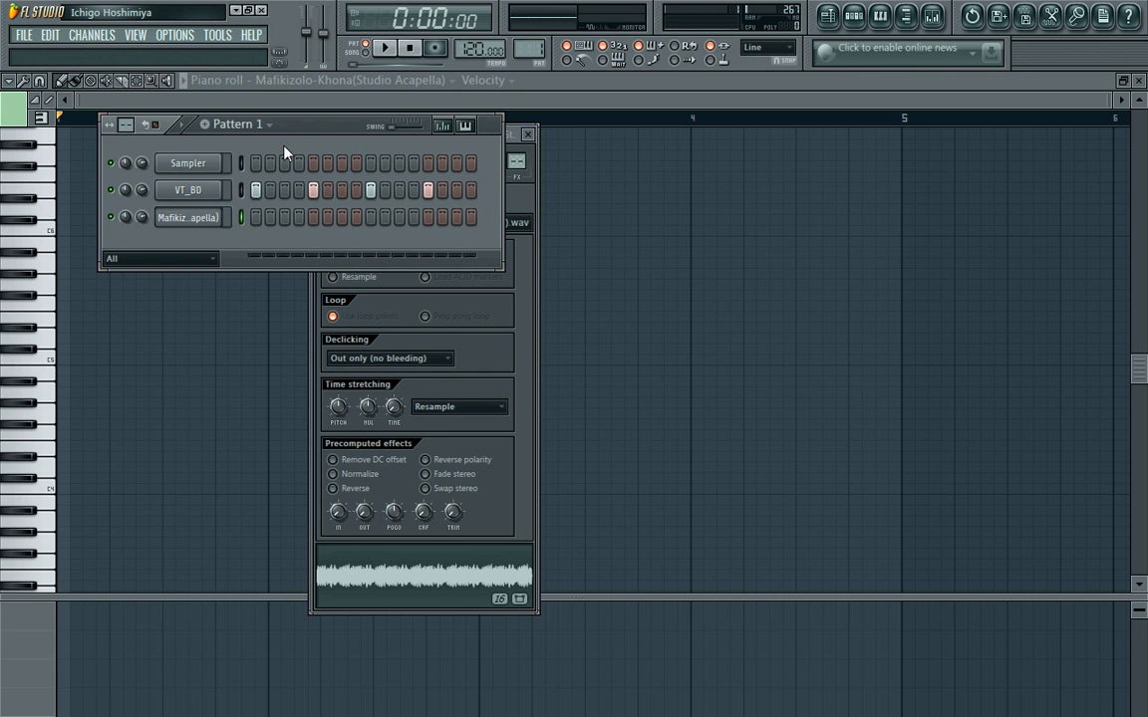
{"action": "left_click_drag", "start_coordinate": [469, 50], "coordinate": [469, 46]}
Trigger the acapella on the pattern's first step, and mute its channel while playing the pattern at 120 BPM.
{"action": "left_click", "coordinate": [254, 217]}
{"action": "key", "text": "space"}
{"action": "left_click", "coordinate": [112, 218]}
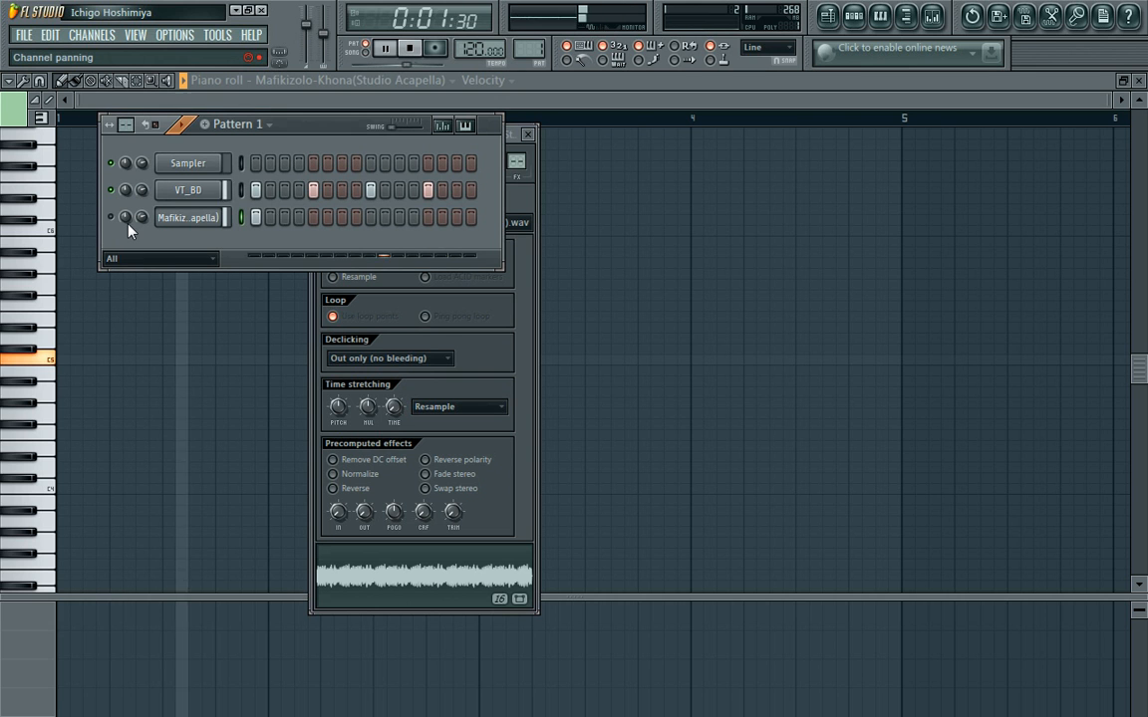
{"action": "left_click", "coordinate": [412, 49]}
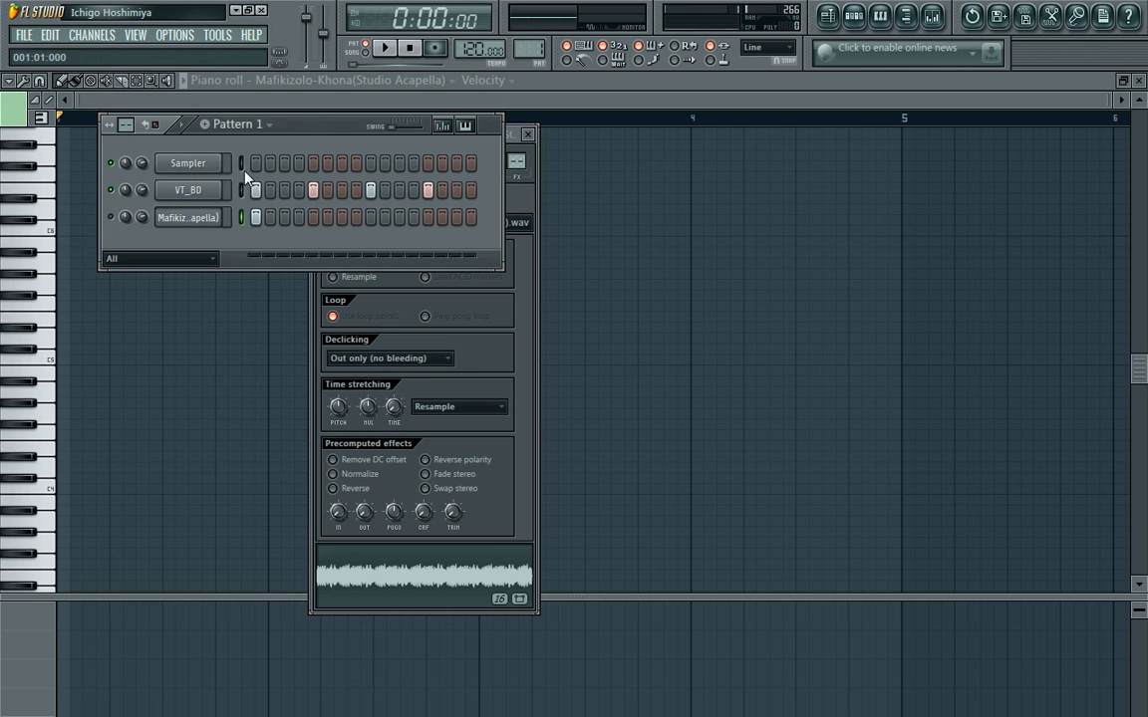
Set the time stretching method to Pro default in the acapella channel's settings.
{"action": "left_click", "coordinate": [215, 219]}
{"action": "left_click", "coordinate": [215, 218]}
{"action": "left_click", "coordinate": [215, 218]}
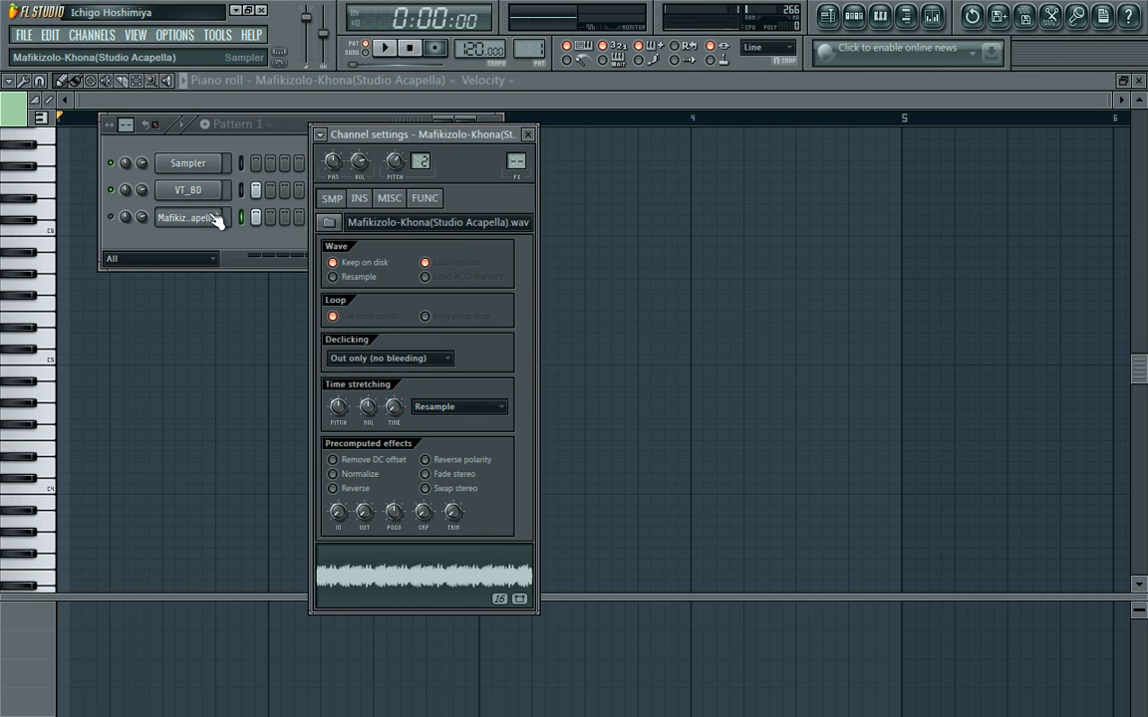
{"action": "left_click", "coordinate": [479, 418]}
{"action": "left_click", "coordinate": [476, 443]}
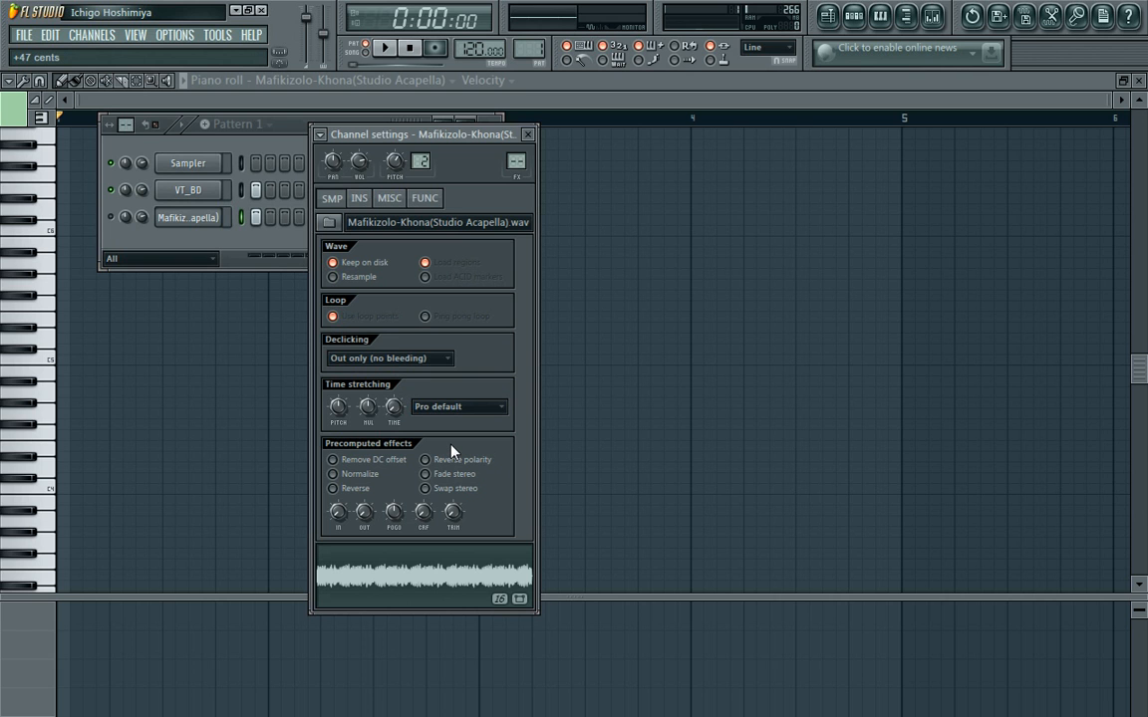
Lower the master volume and audition the acapella from the piano roll on C6 and on a key between C4 and C5.
{"action": "left_click", "coordinate": [523, 107]}
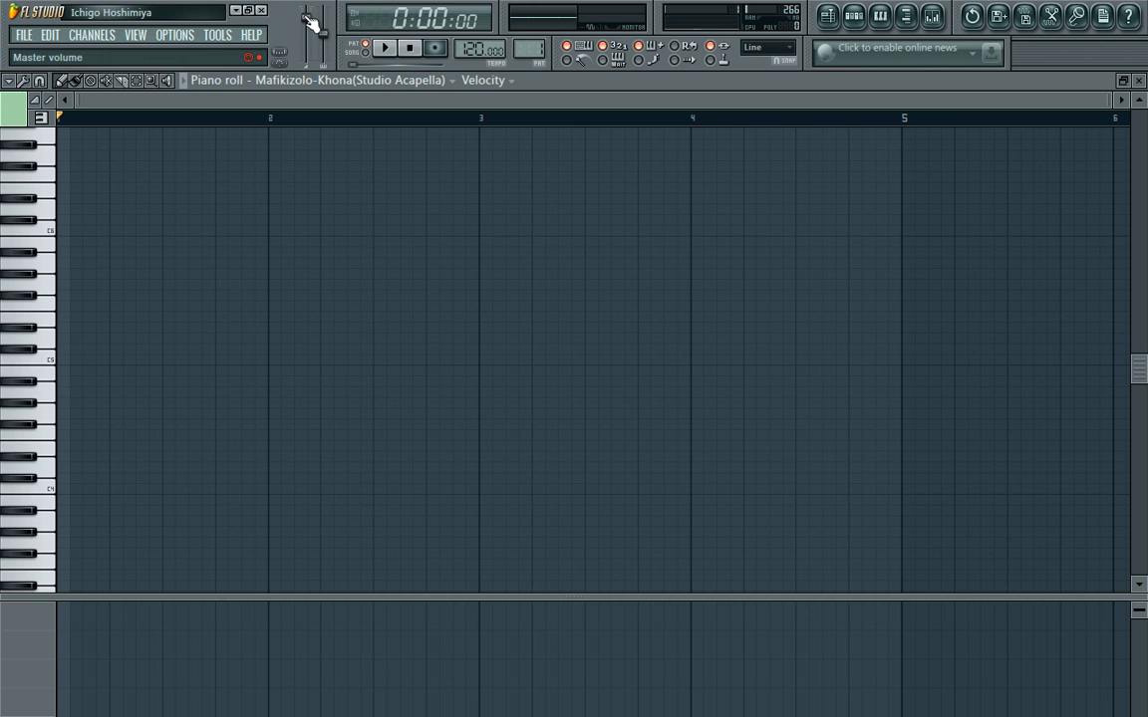
{"action": "left_click_drag", "start_coordinate": [311, 22], "coordinate": [313, 31]}
{"action": "left_click", "coordinate": [46, 232]}
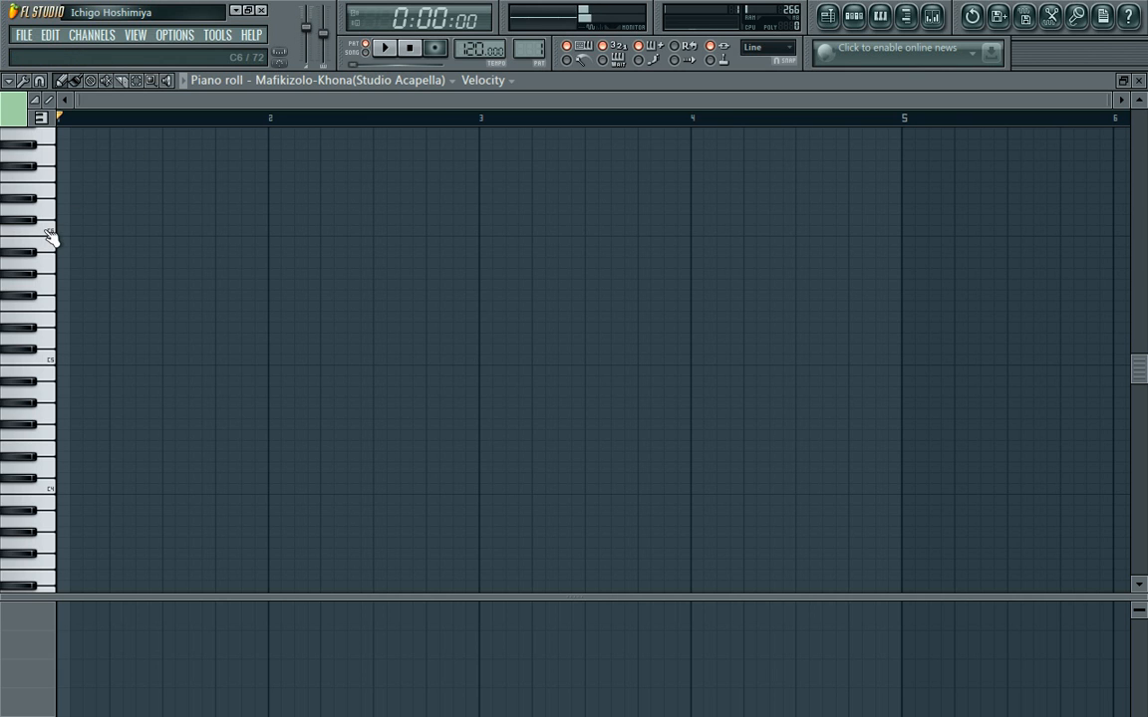
{"action": "left_click", "coordinate": [407, 54]}
{"action": "left_click", "coordinate": [46, 440]}
{"action": "left_click", "coordinate": [855, 17]}
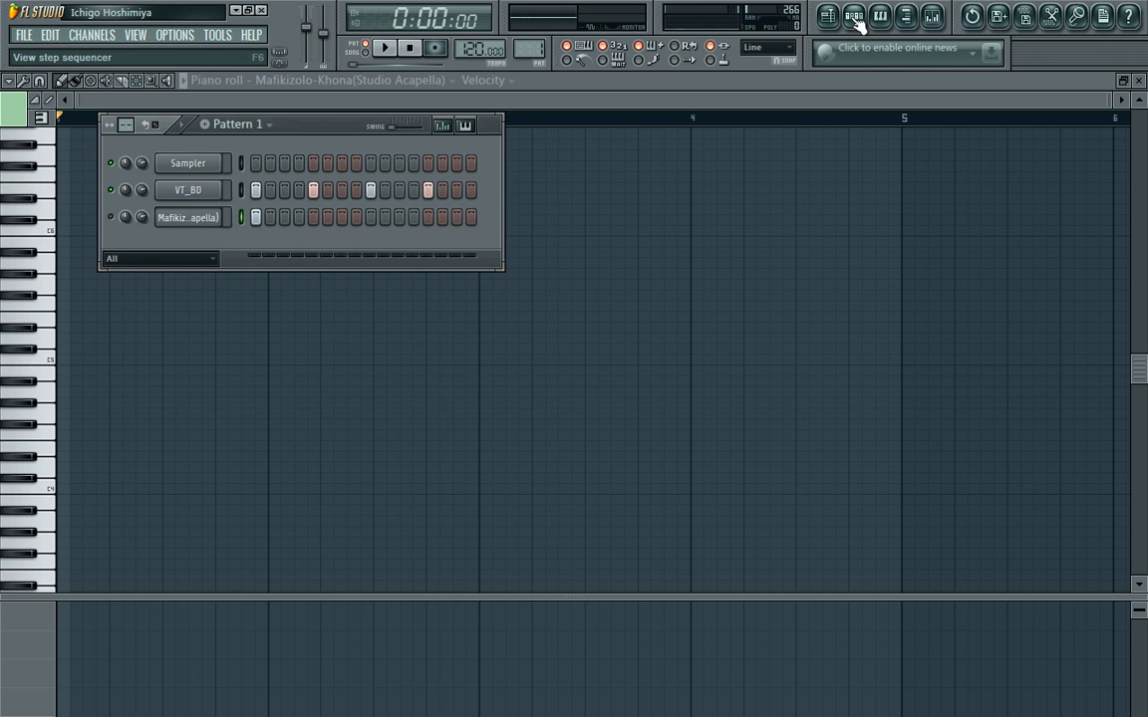
Autodetect the acapella channel's stretch time, keeping the embedded tempo of 125 BPM.
{"action": "left_click", "coordinate": [189, 218]}
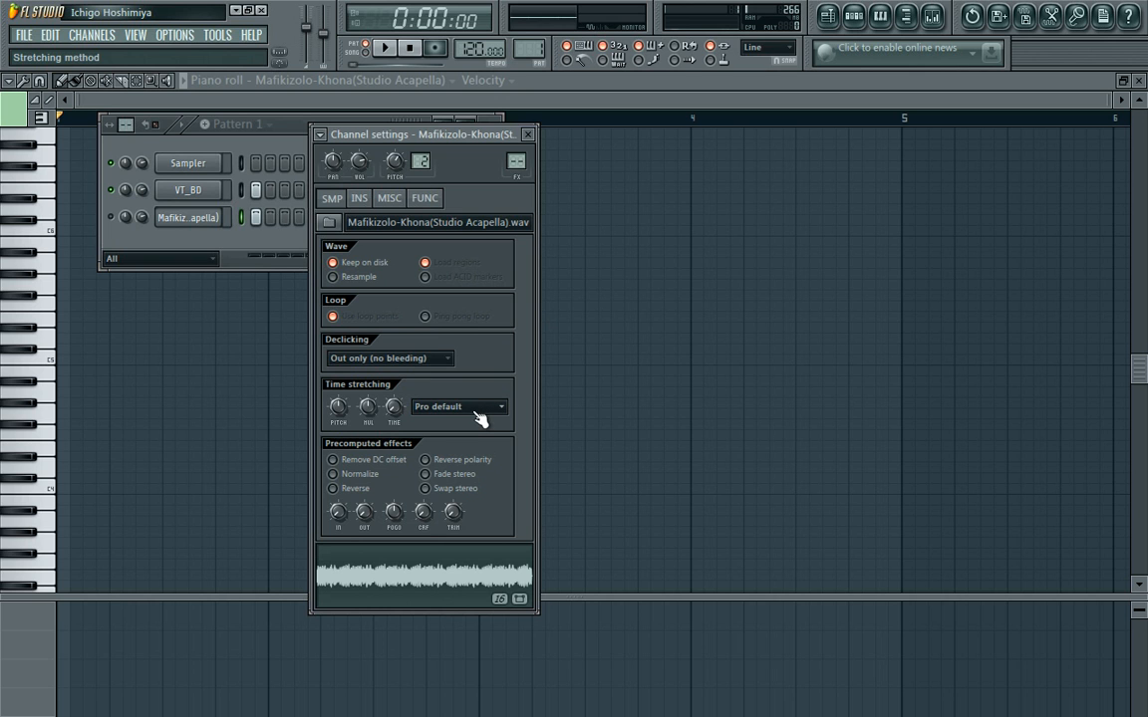
{"action": "right_click", "coordinate": [396, 413]}
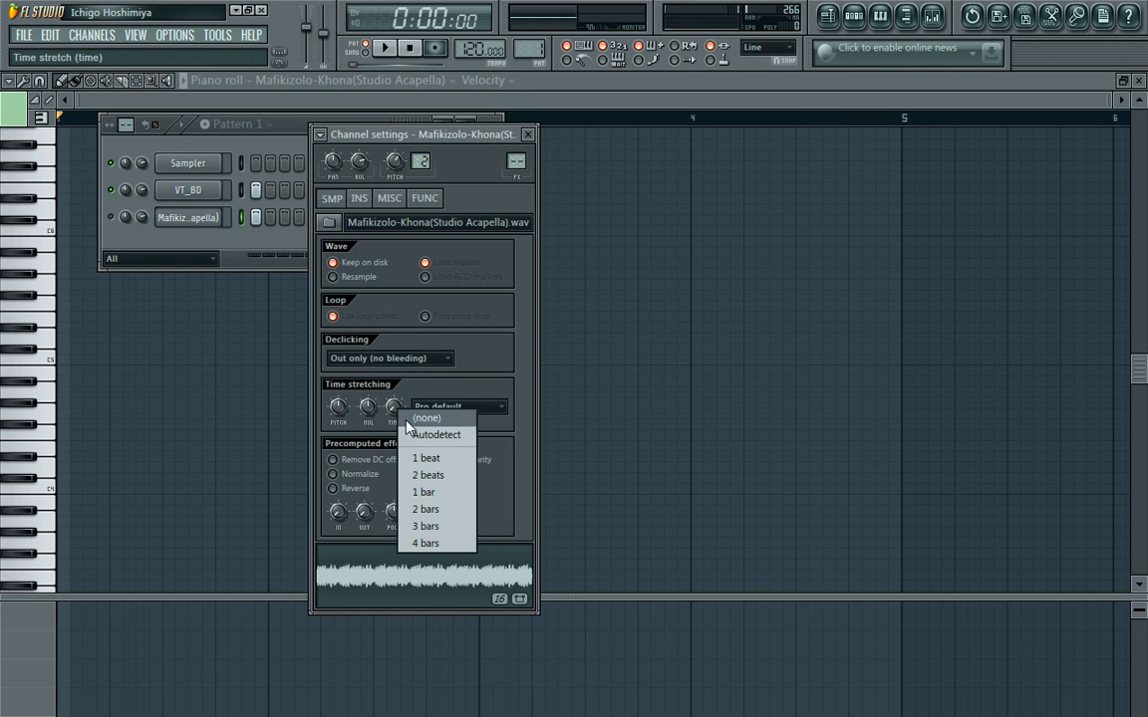
{"action": "left_click", "coordinate": [418, 435]}
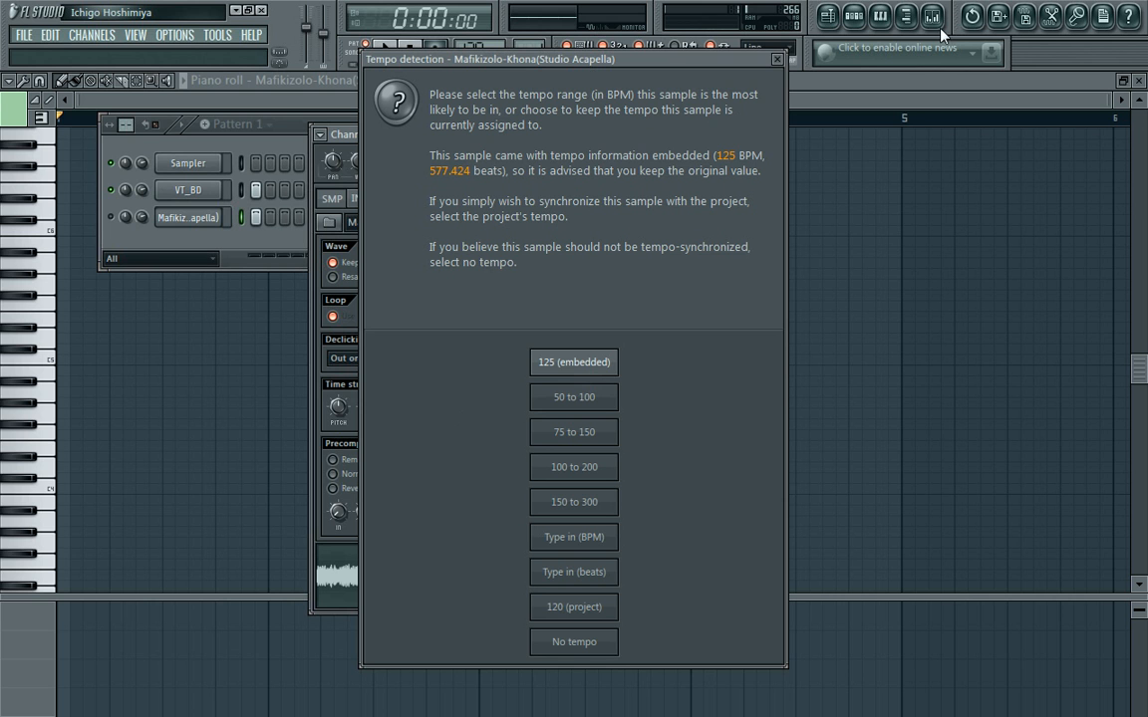
{"action": "left_click", "coordinate": [601, 369]}
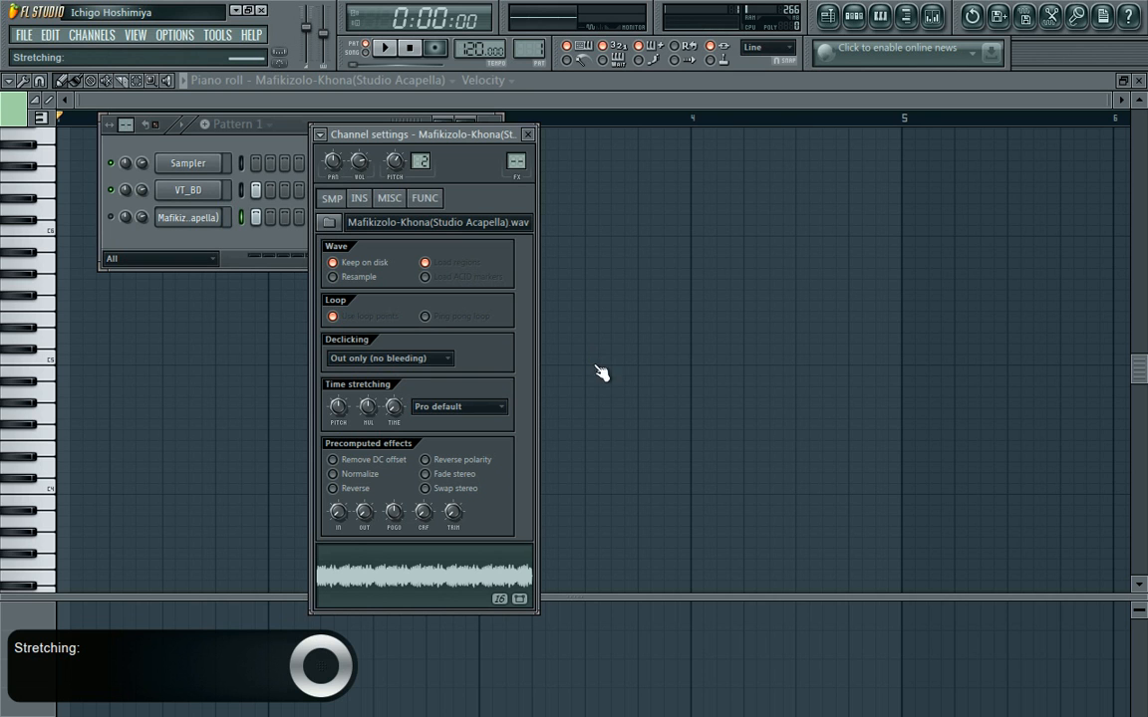
{"action": "left_click", "coordinate": [250, 151]}
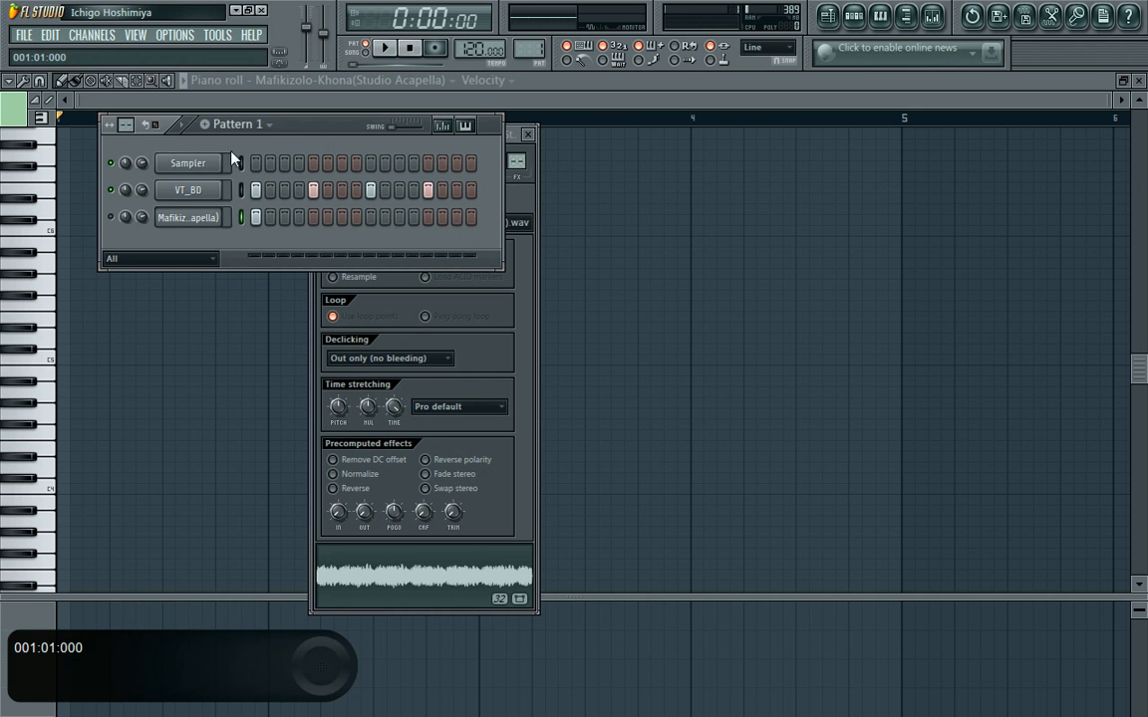
Play the pattern with the master volume raised and increase the project tempo to 135 BPM to restretch the acapella.
{"action": "left_click", "coordinate": [387, 50]}
{"action": "left_click_drag", "start_coordinate": [308, 29], "coordinate": [310, 20]}
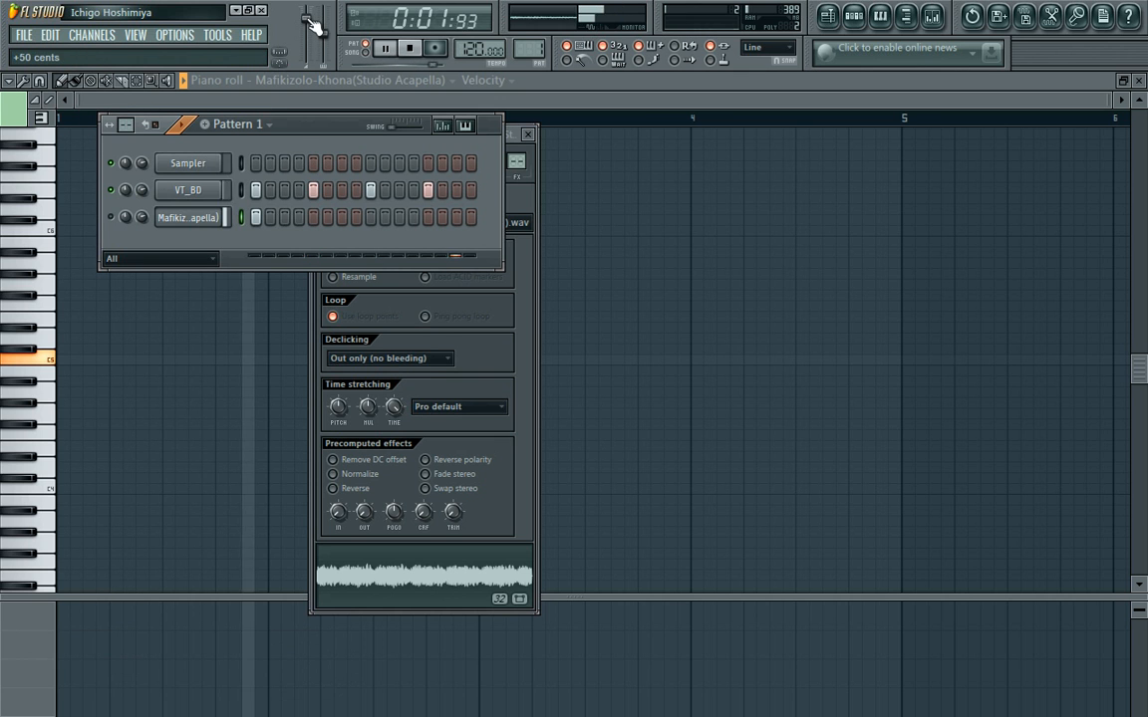
{"action": "left_click_drag", "start_coordinate": [472, 48], "coordinate": [472, 33]}
{"action": "left_click", "coordinate": [594, 414]}
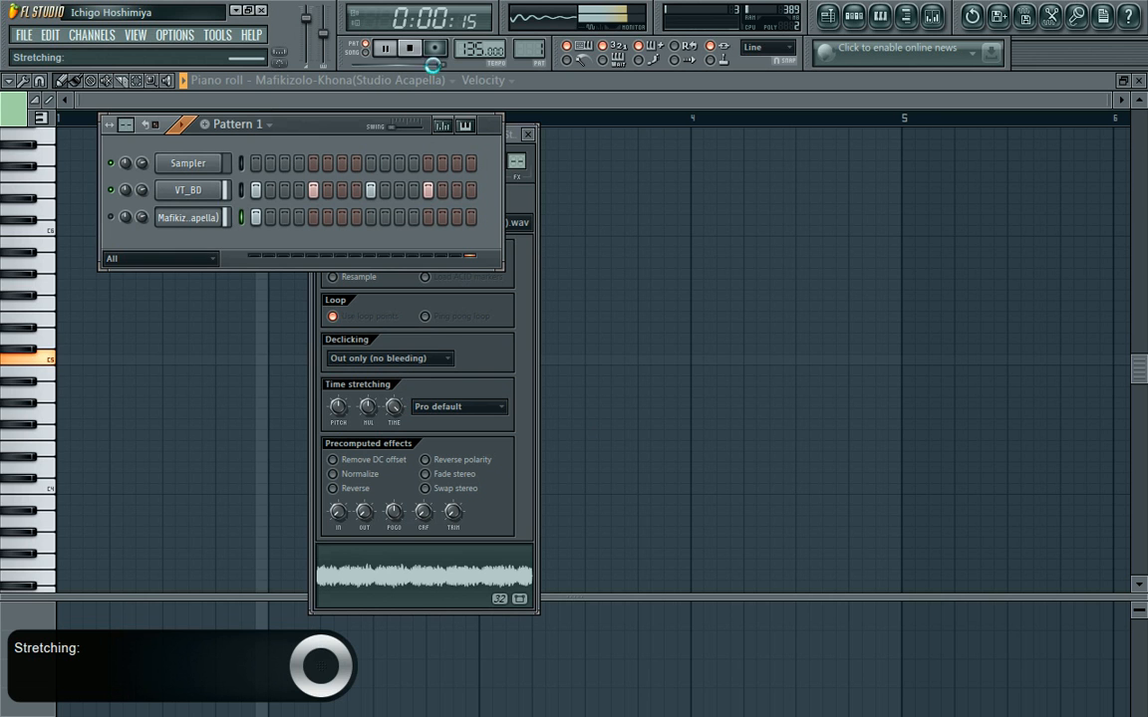
{"action": "left_click", "coordinate": [415, 52]}
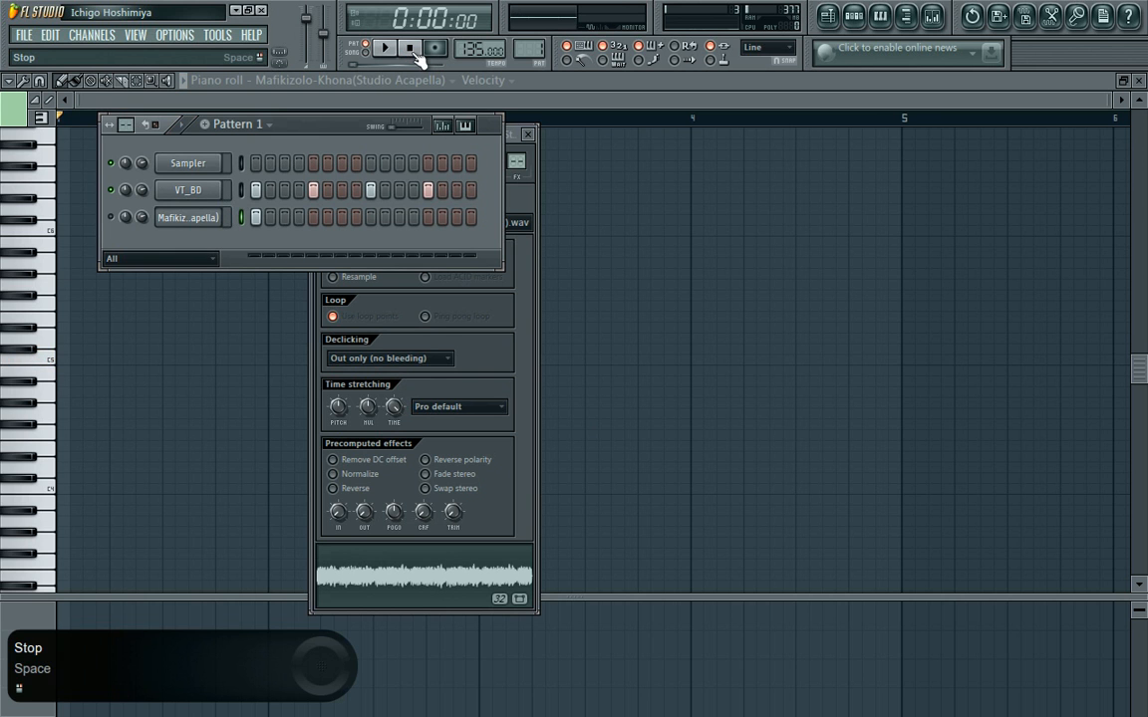
Delete the acapella channel and reload the recent sample Mafikizolo-Khona(Studio Acapella).mp3 into Edison.
{"action": "right_click", "coordinate": [221, 231]}
{"action": "left_click", "coordinate": [253, 451]}
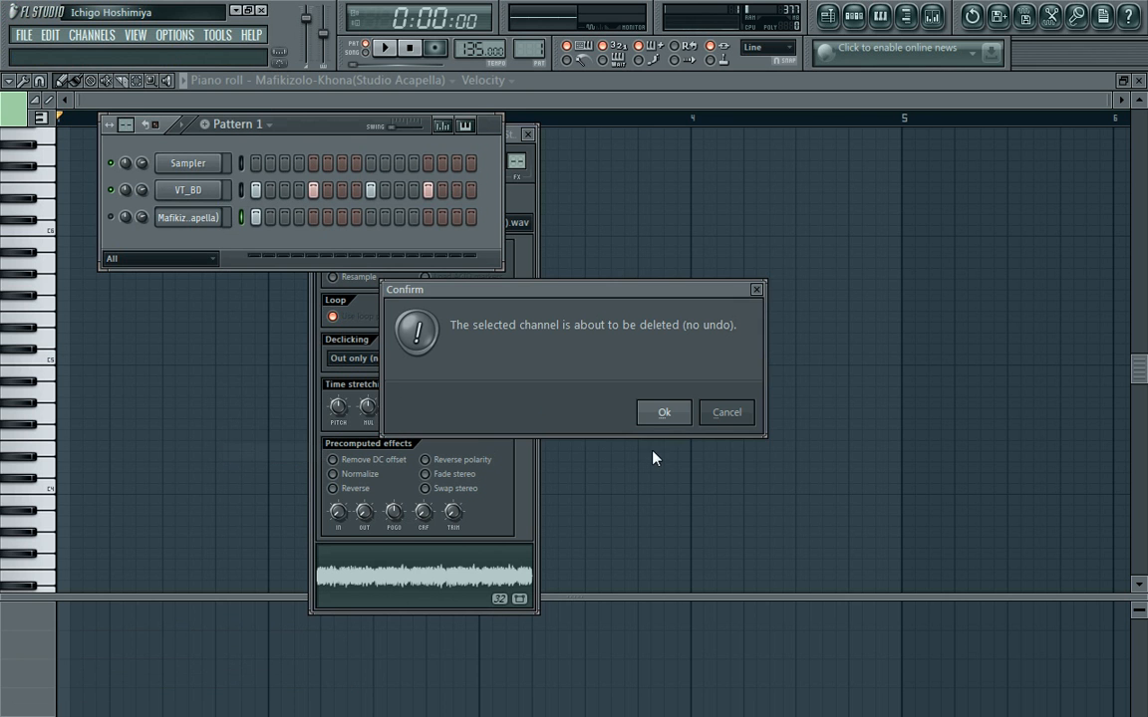
{"action": "left_click", "coordinate": [664, 414]}
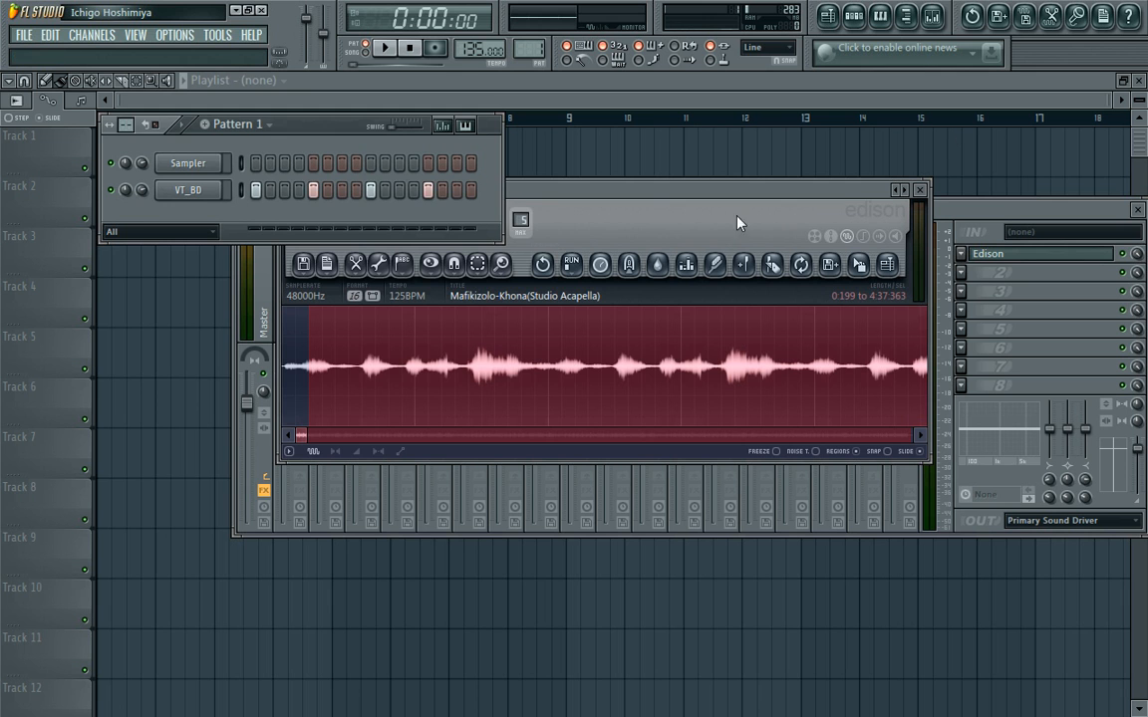
{"action": "left_click", "coordinate": [303, 263]}
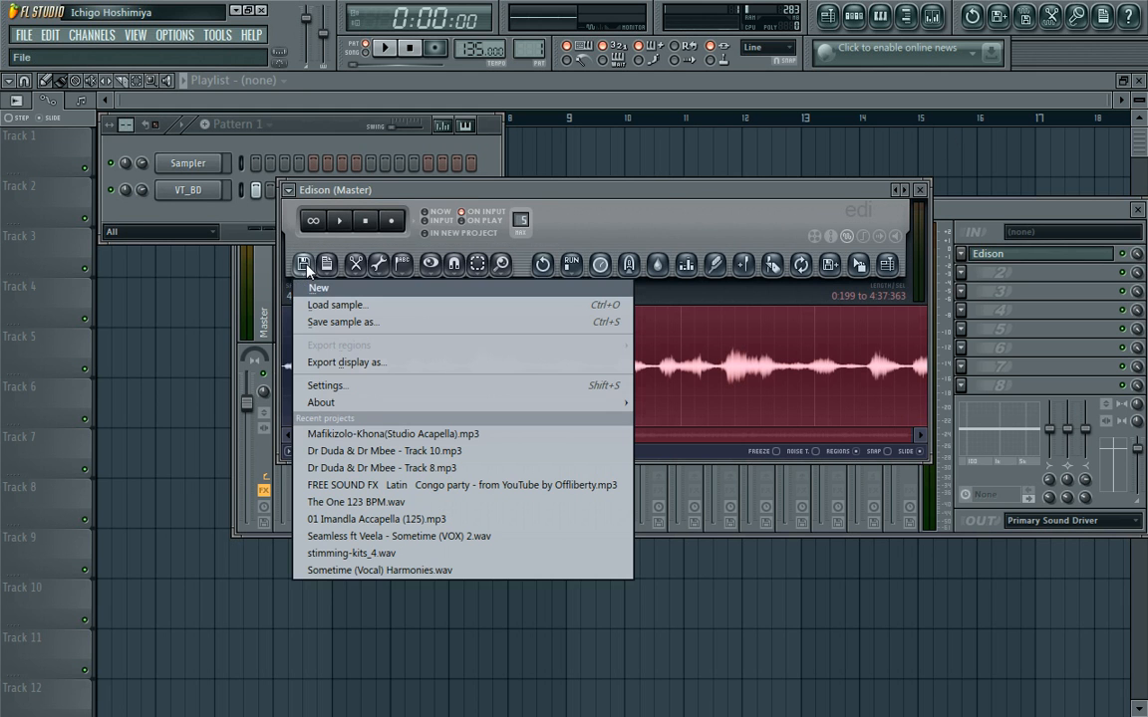
{"action": "left_click", "coordinate": [354, 435]}
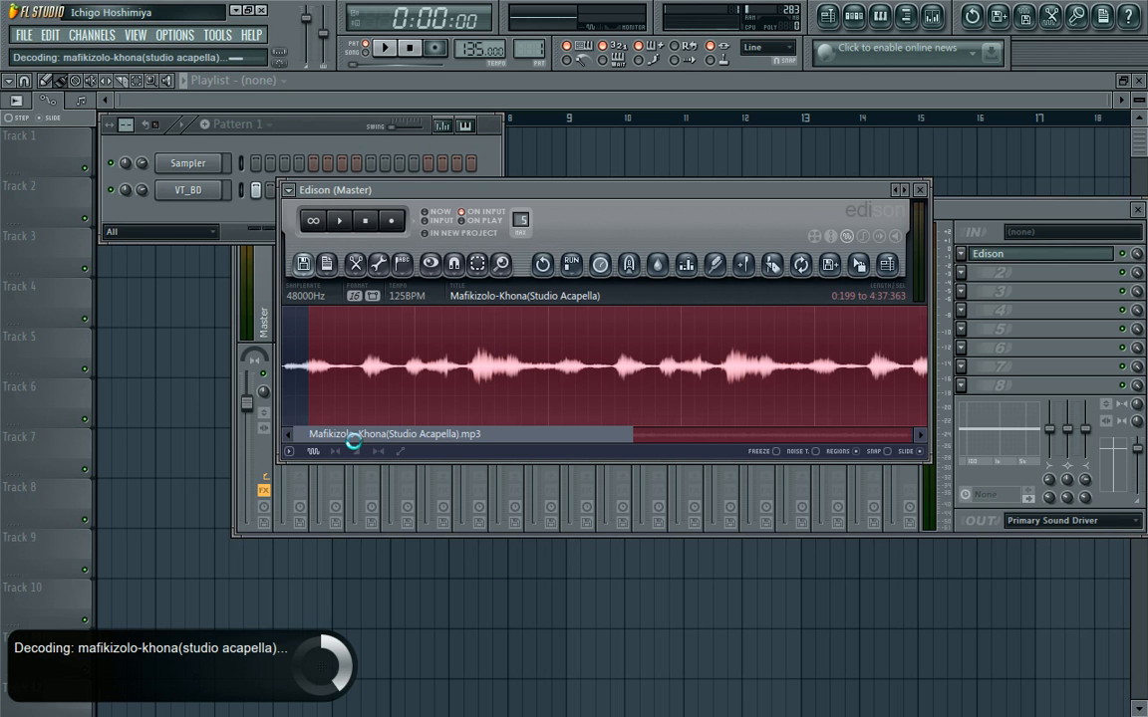
{"action": "key", "text": "super"}
{"action": "left_click", "coordinate": [963, 709]}
{"action": "left_click", "coordinate": [963, 709]}
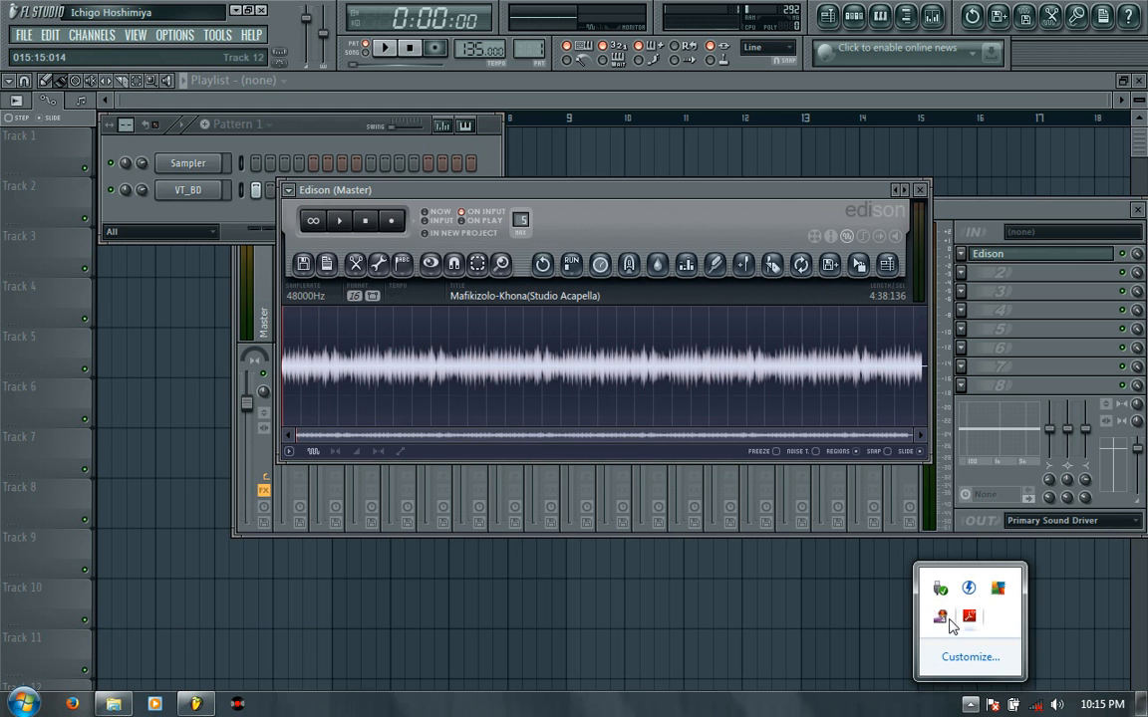
{"action": "right_click", "coordinate": [944, 621]}
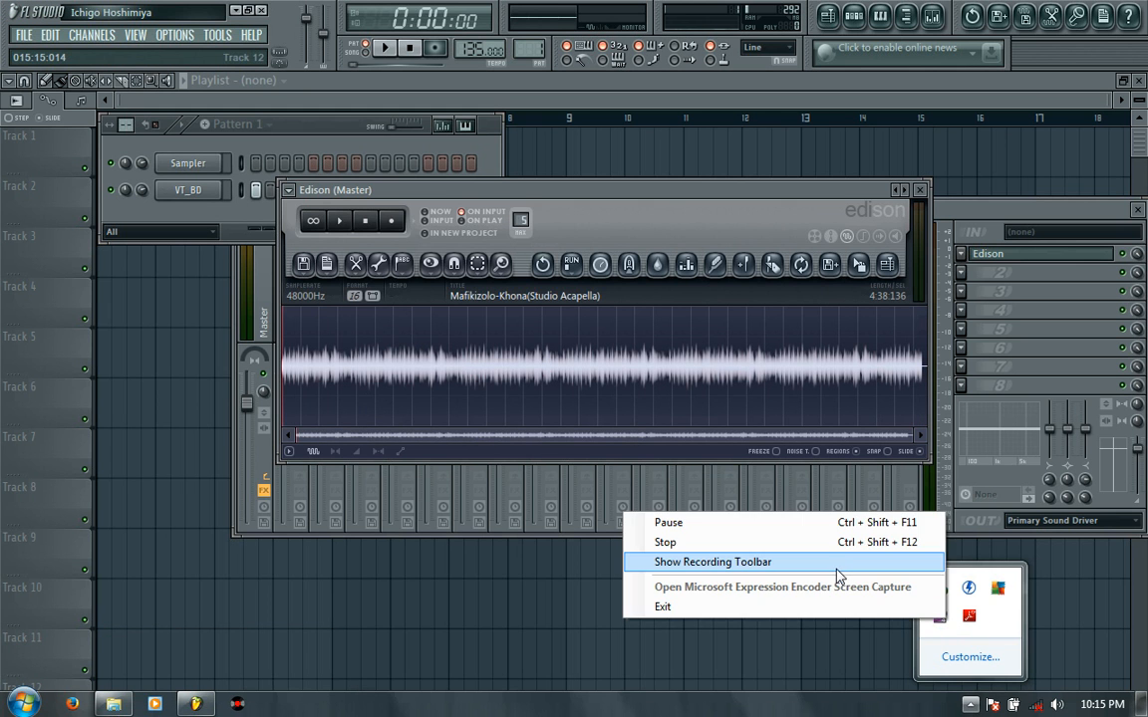
{"action": "left_click", "coordinate": [844, 567]}
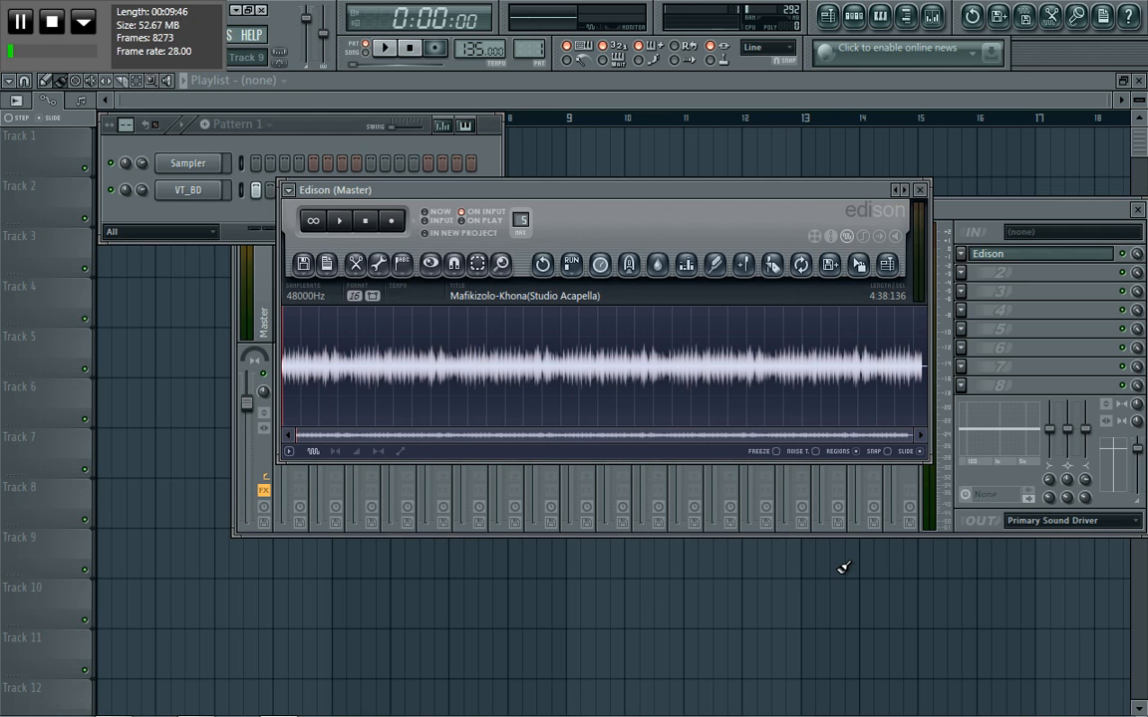